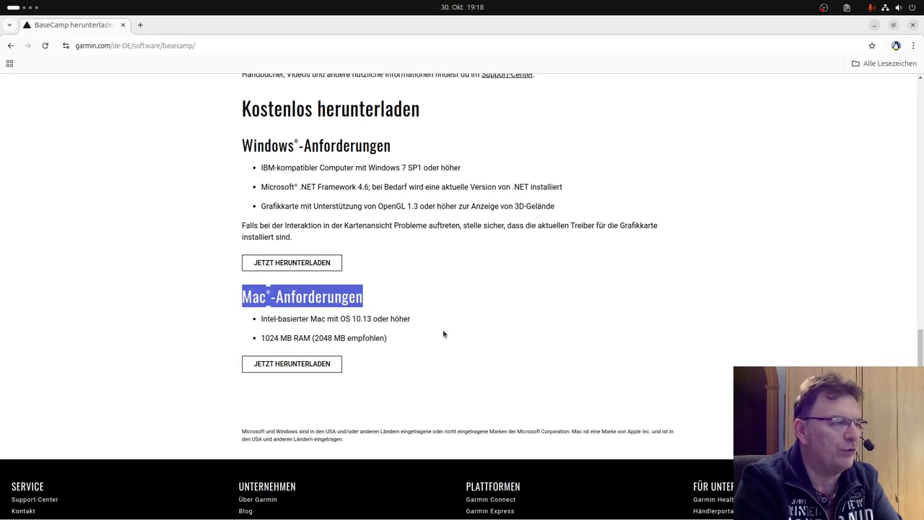
Review the overview and features of the BaseCamp page and close the browser.
scroll(442, 333, "up", 20)
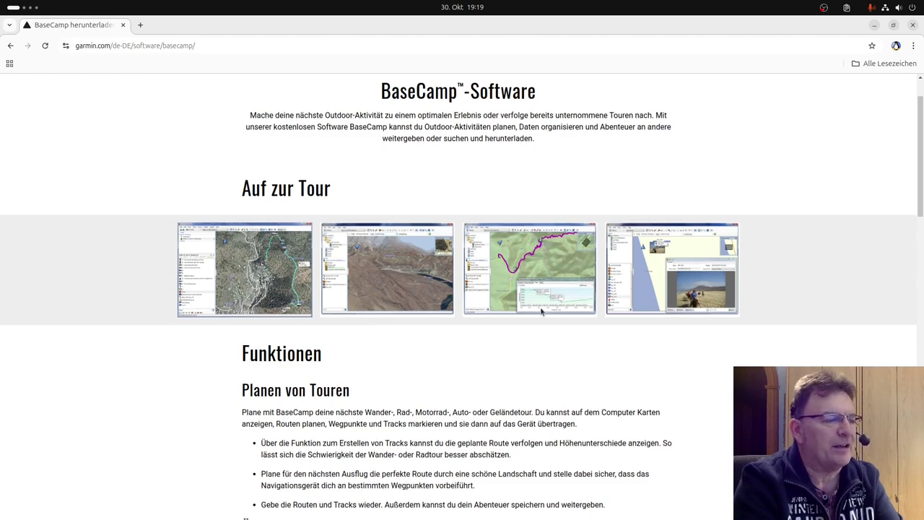
scroll(541, 311, "down", 3)
scroll(326, 198, "up", 5)
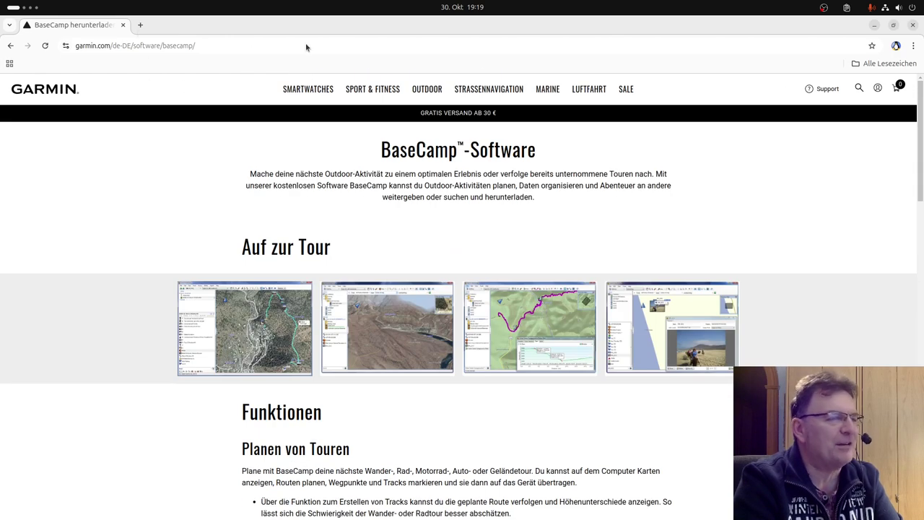
left_click(912, 26)
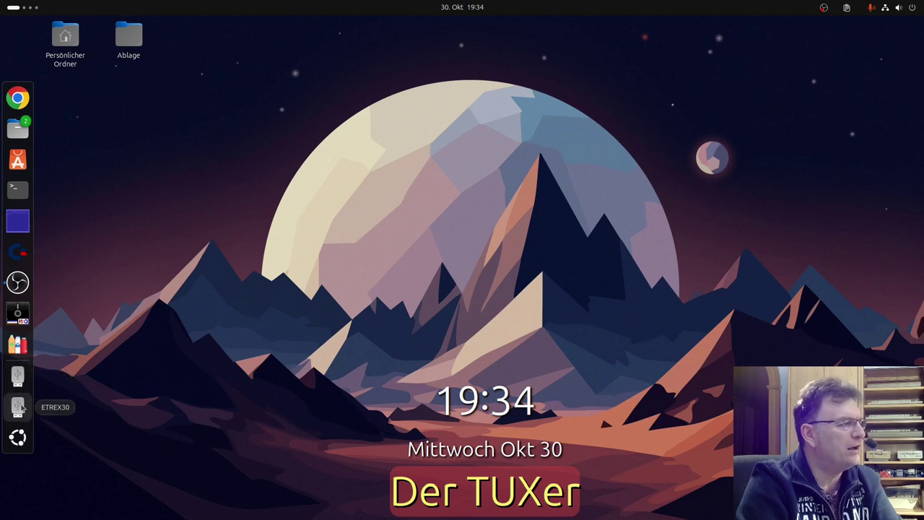
Open the file manager with a taller window and inspect the map image files in the Garmin folder on ETREX30.
left_click(18, 130)
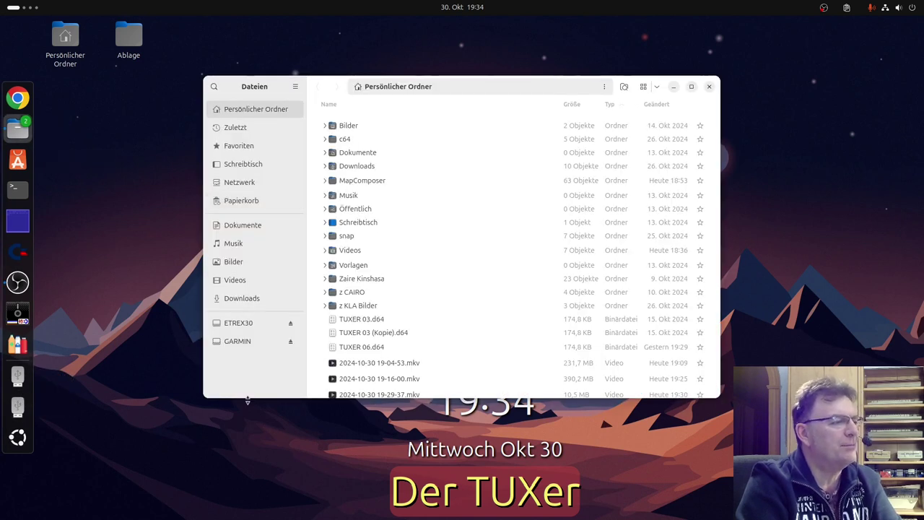
left_click_drag(247, 404, 247, 473)
left_click(225, 323)
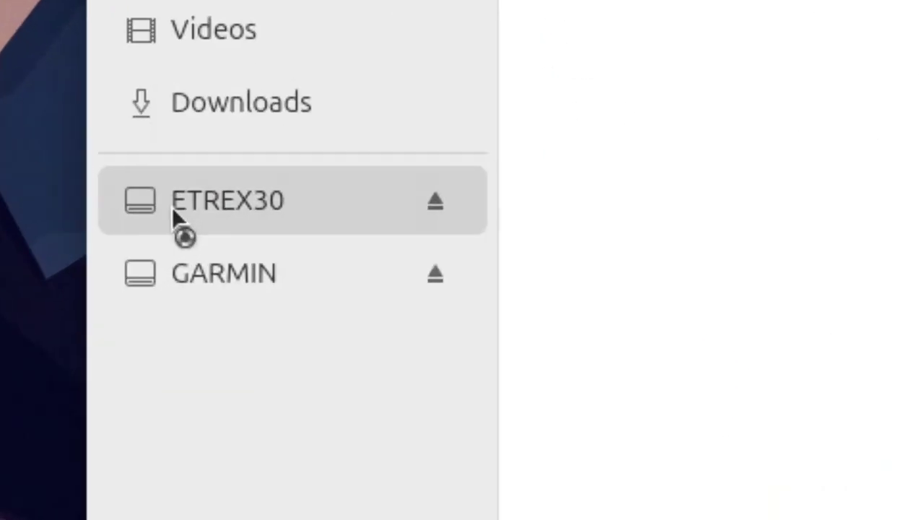
left_click(210, 280)
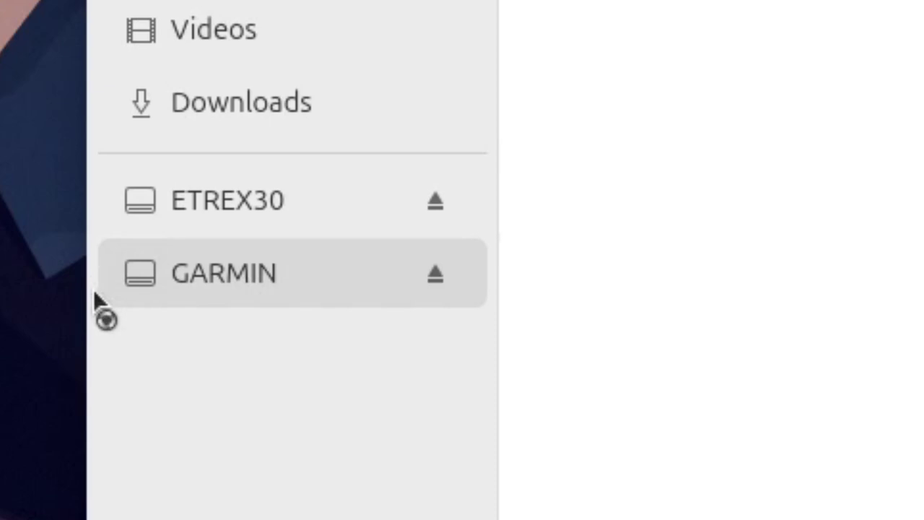
left_click(216, 208)
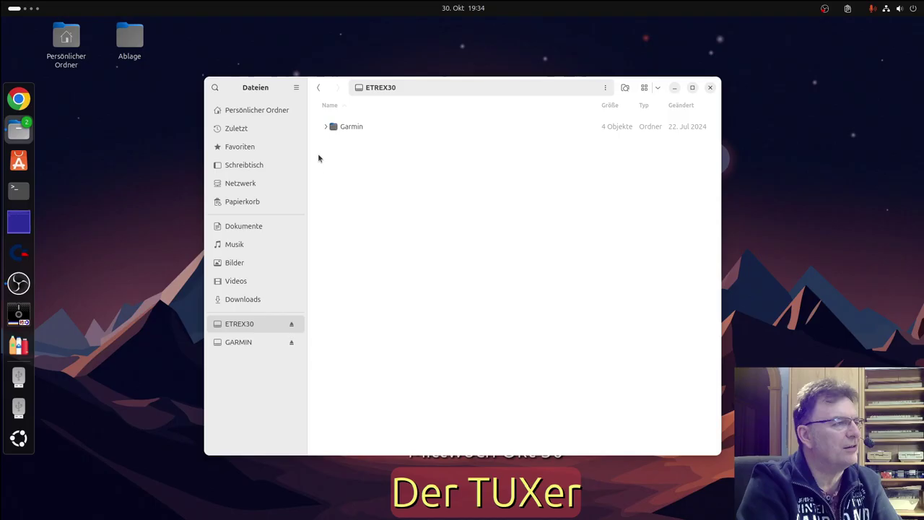
double_click(353, 125)
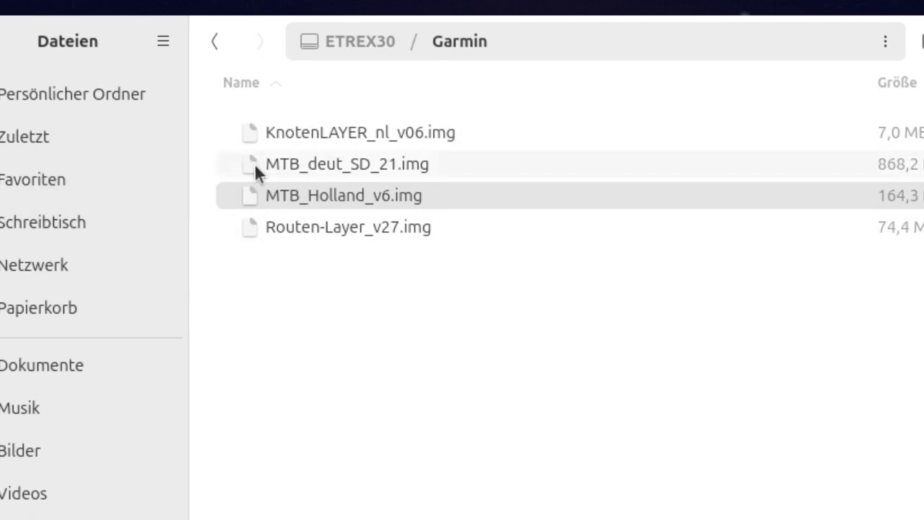
left_click(87, 93)
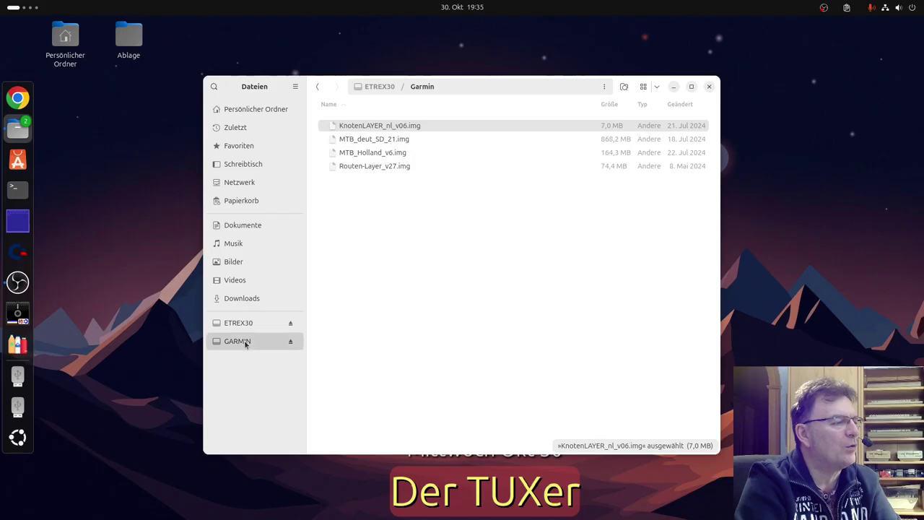
Browse the GARMIN drive to Garmin/GPX/Archive and look through the archived GPX tracks.
left_click(245, 341)
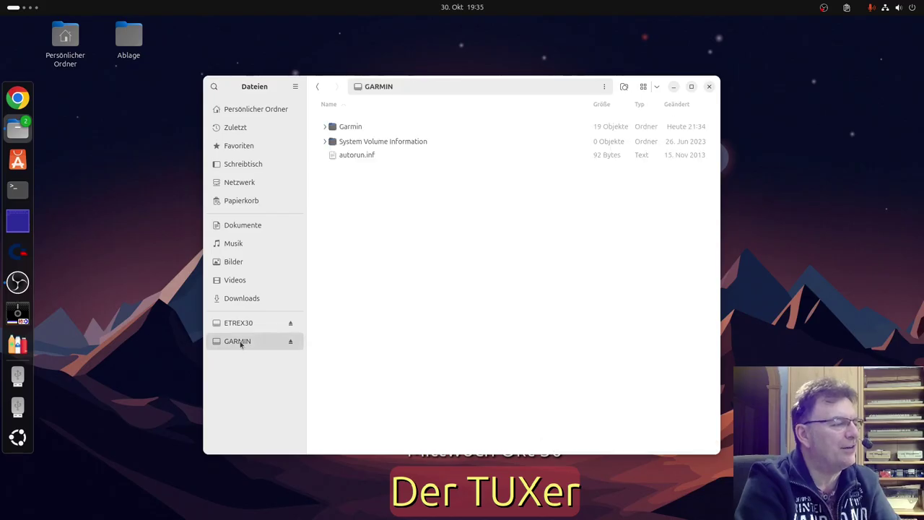
double_click(348, 129)
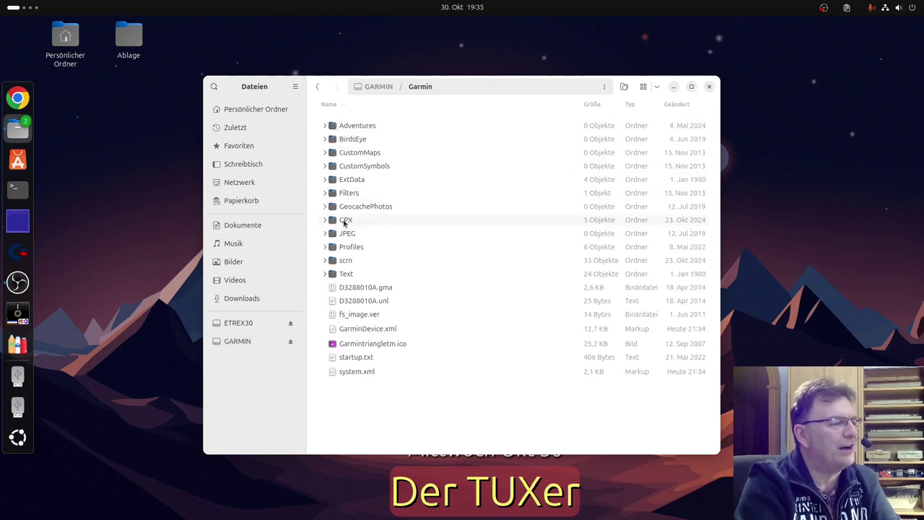
double_click(344, 220)
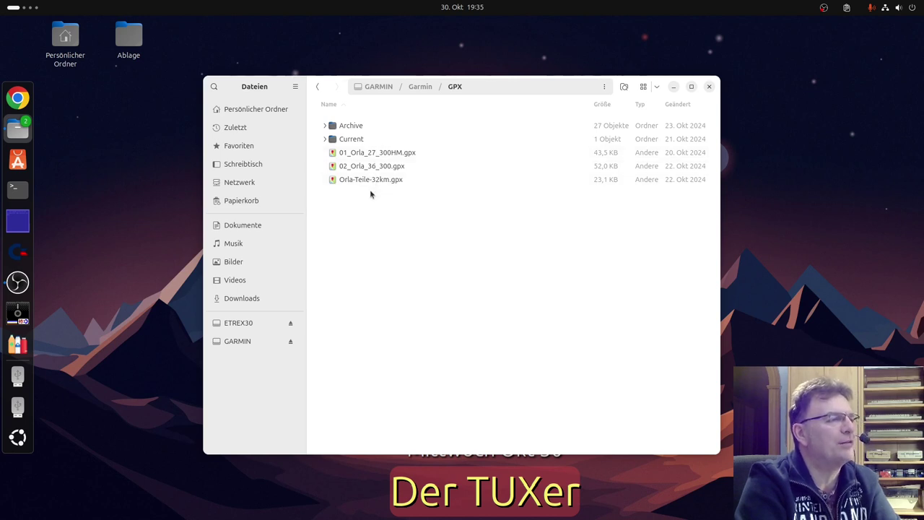
double_click(341, 126)
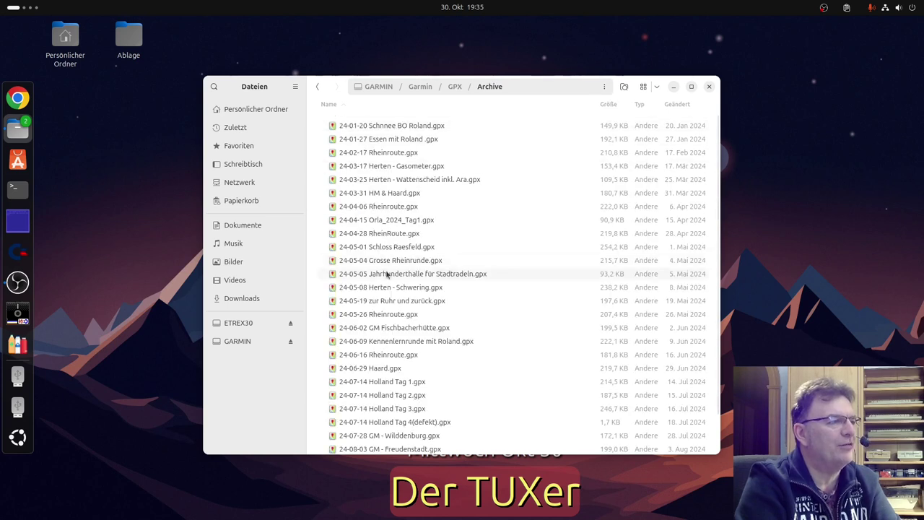
left_click(387, 273)
scroll(388, 296, "down", 1)
scroll(388, 297, "up", 1)
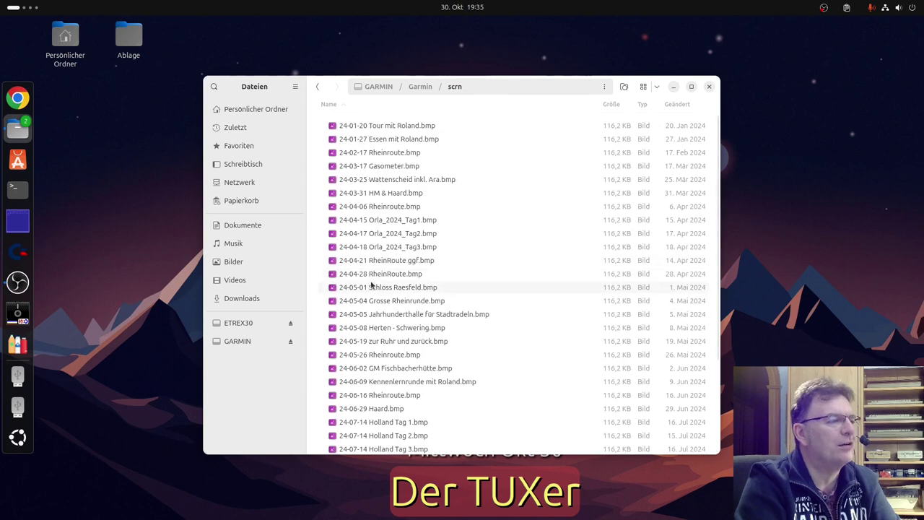
Open the 24-10-23 Orla screenshot in the scrn folder, page back through several earlier screenshots, and close the image viewer.
scroll(371, 285, "down", 3)
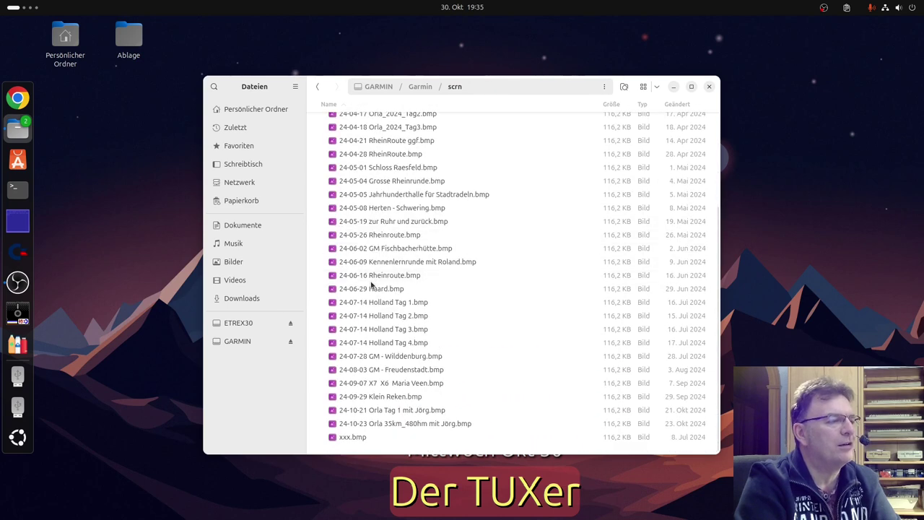
double_click(373, 426)
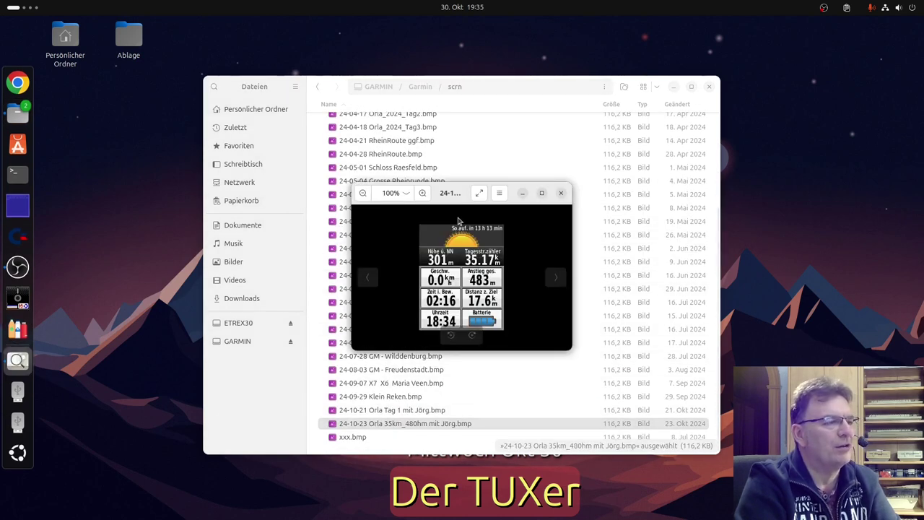
left_click(365, 283)
left_click(365, 285)
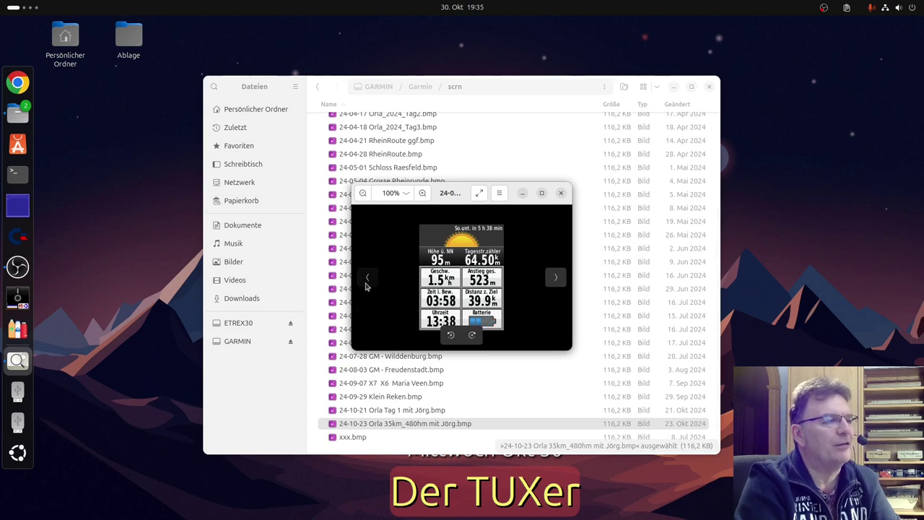
left_click(366, 285)
left_click(366, 285)
left_click(366, 285)
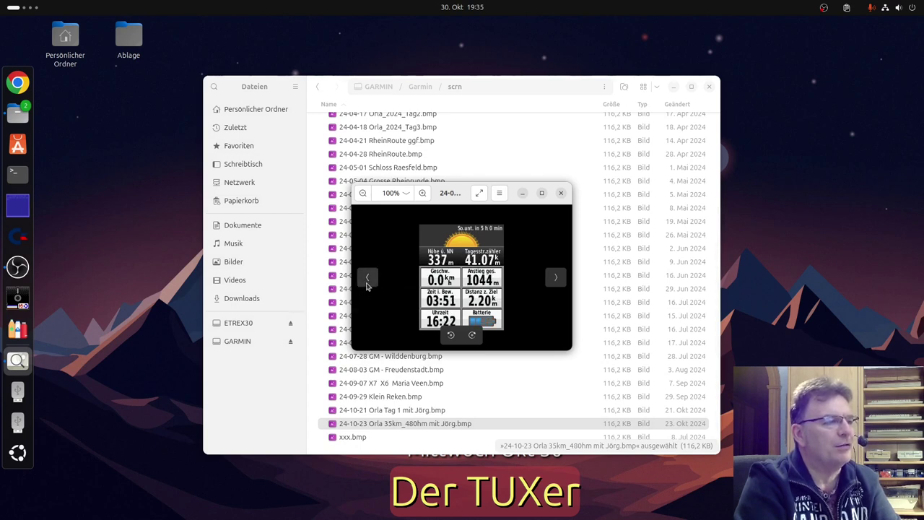
left_click(366, 286)
left_click(366, 284)
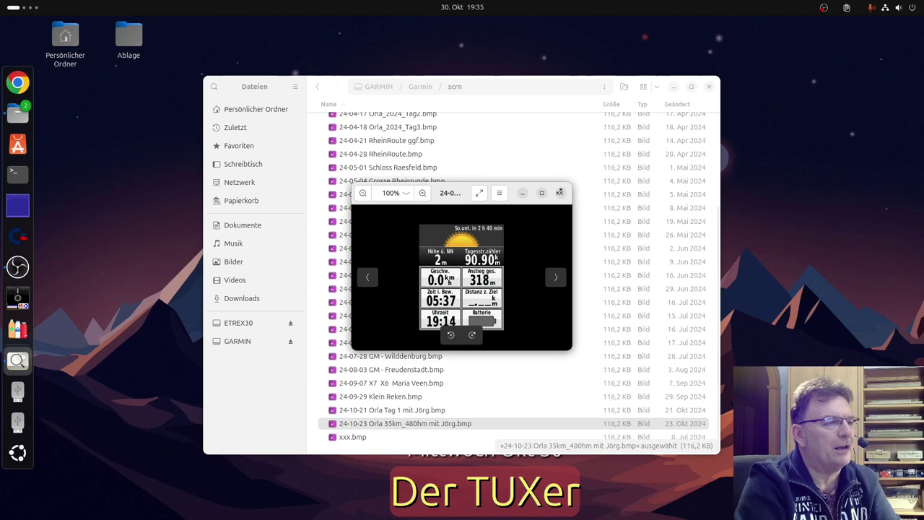
left_click(560, 193)
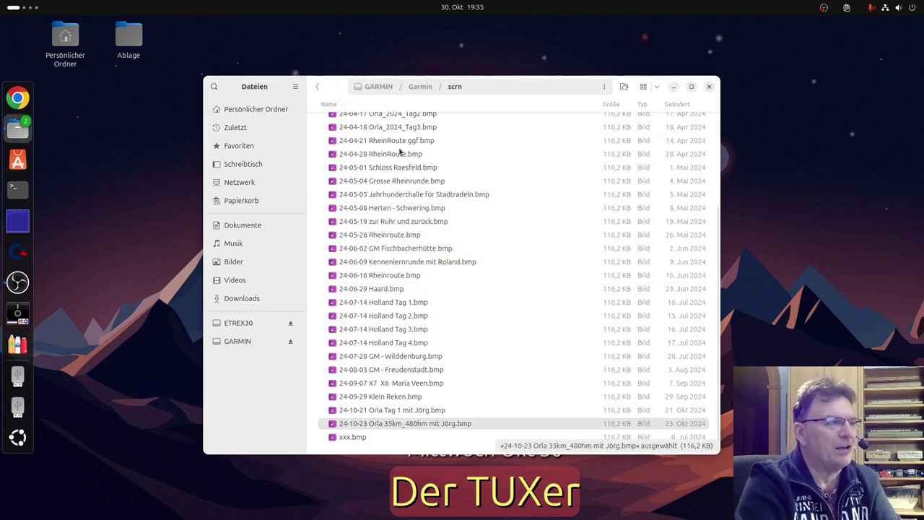
Return from the scrn folder and show the map files in the Garmin folder on ETREX30 again.
left_click(378, 87)
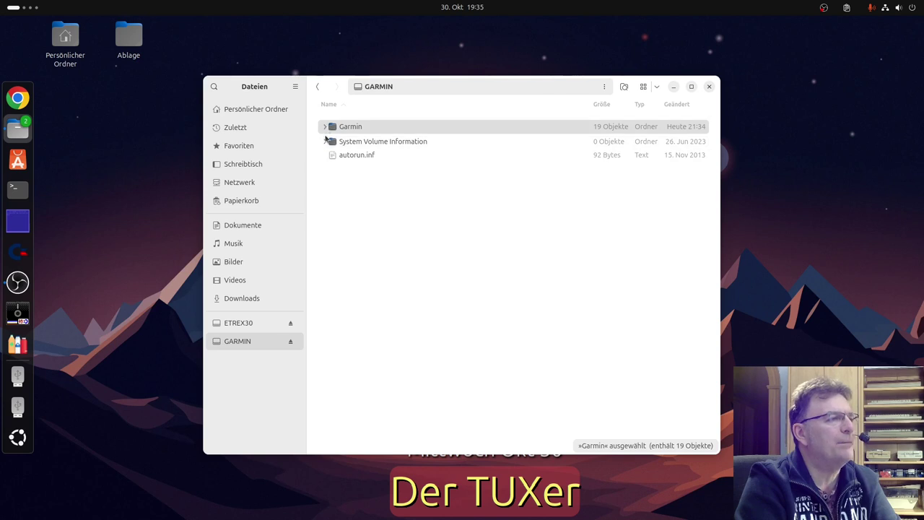
left_click(238, 323)
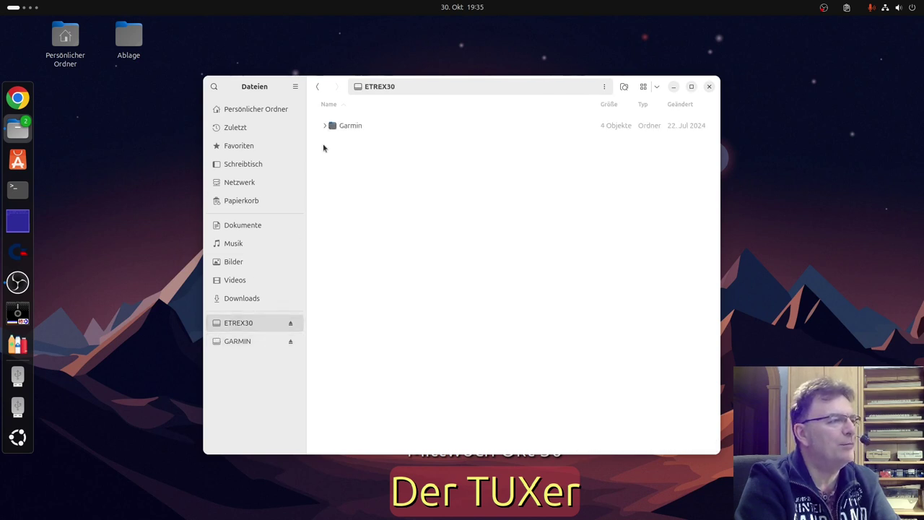
double_click(338, 126)
Open the Garmin/GPX folder on the GARMIN drive and check the paste option for adding tracks there.
left_click(237, 340)
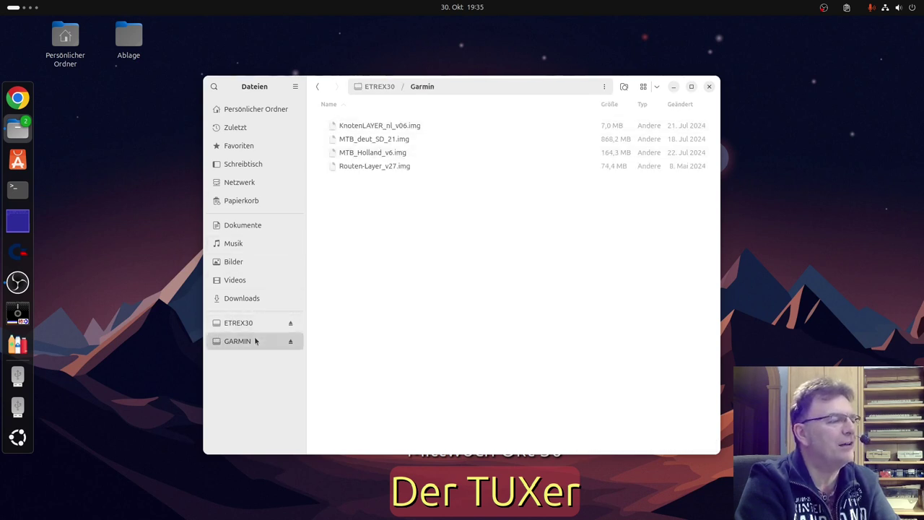
double_click(351, 126)
double_click(350, 226)
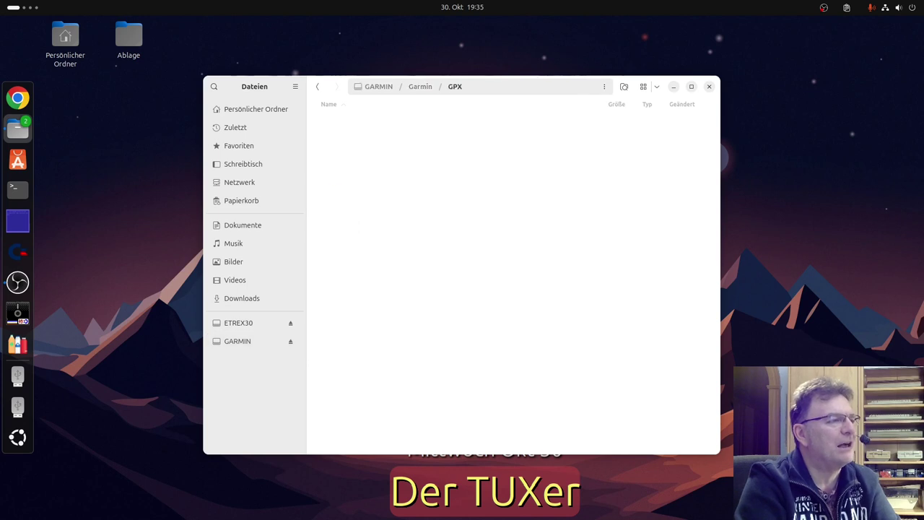
left_click(371, 180)
right_click(360, 213)
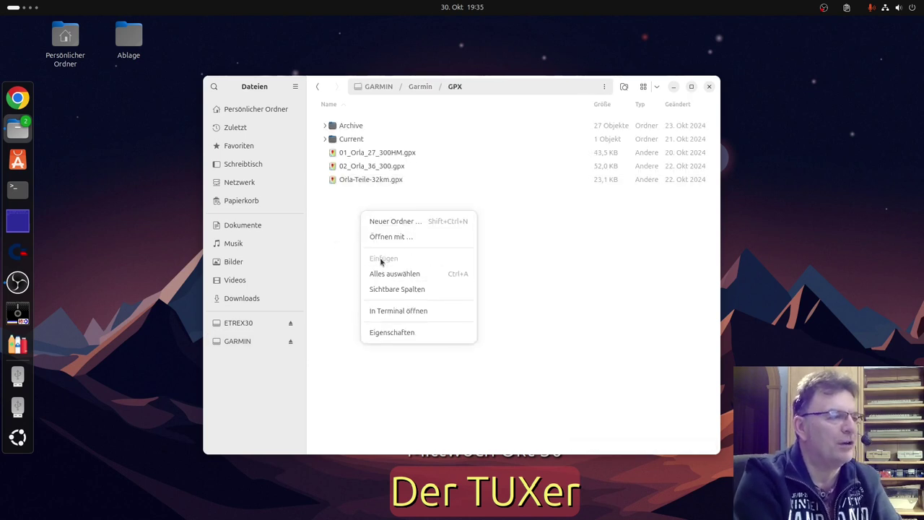
left_click(333, 217)
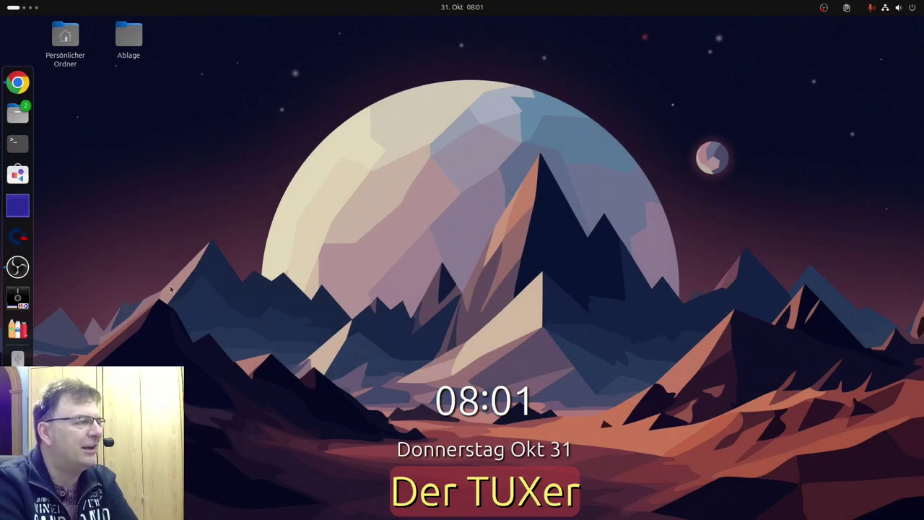
Launch QMapShack from the installed applications.
key("super+a")
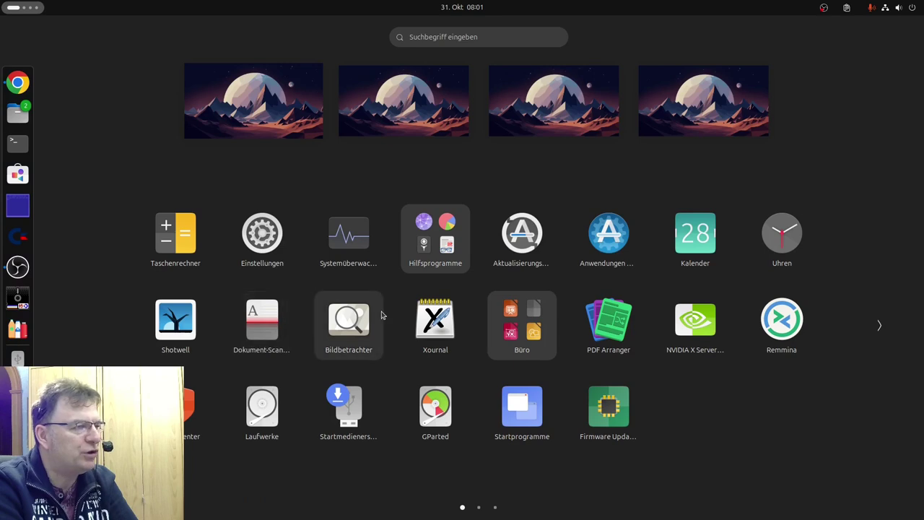
scroll(381, 315, "down", 1)
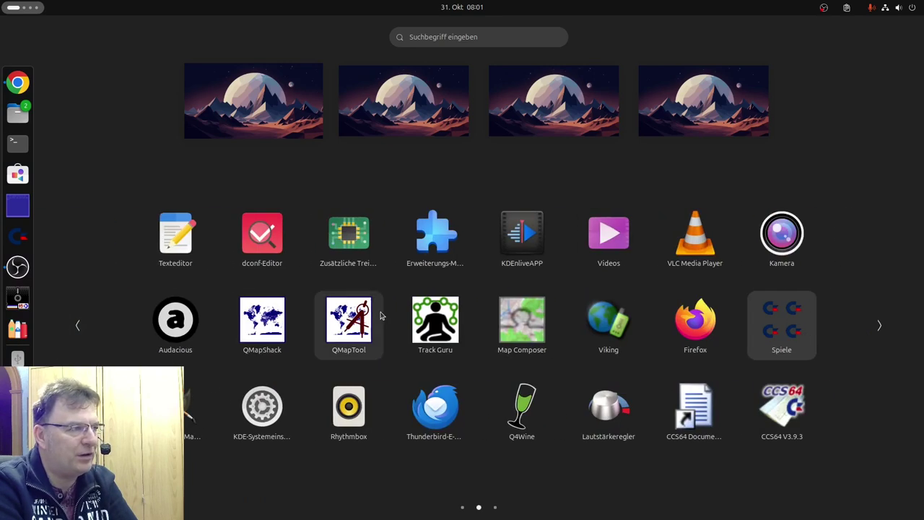
left_click(252, 339)
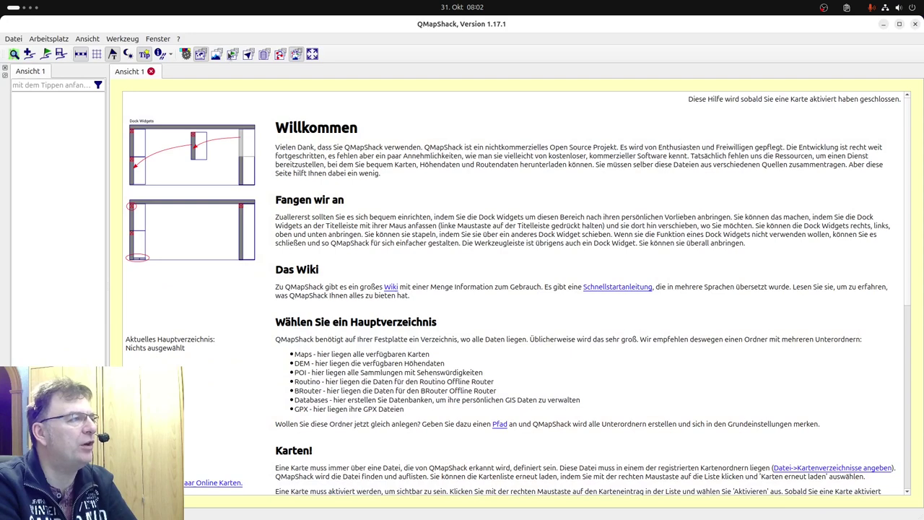
left_click(232, 55)
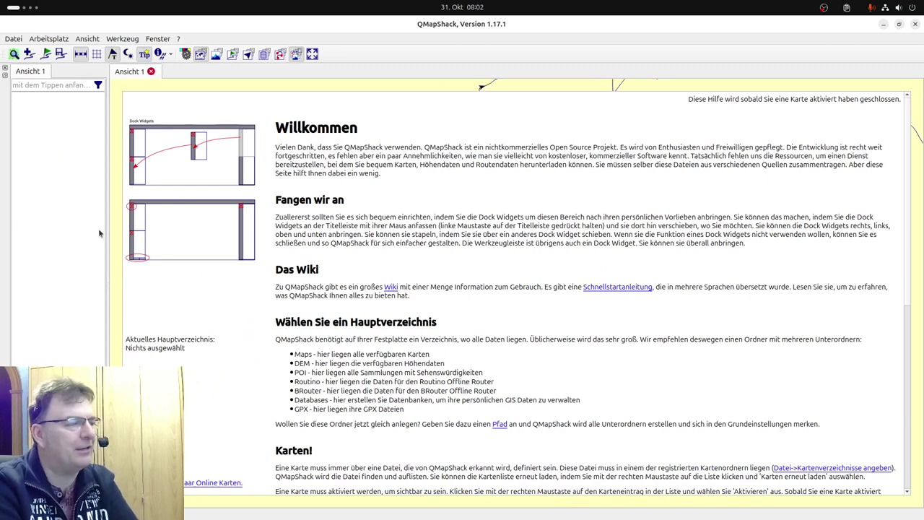
Open the map directory setup from the map list and start adding a directory for the map files.
right_click(53, 151)
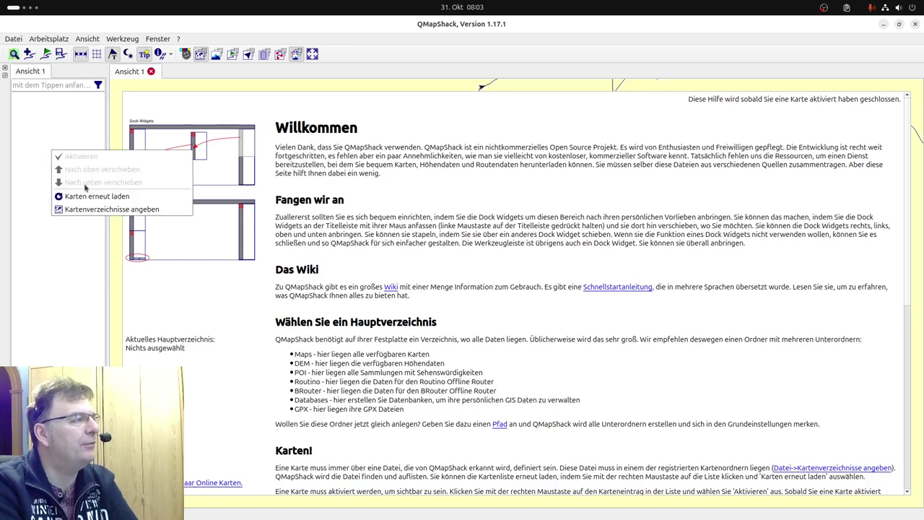
left_click(115, 210)
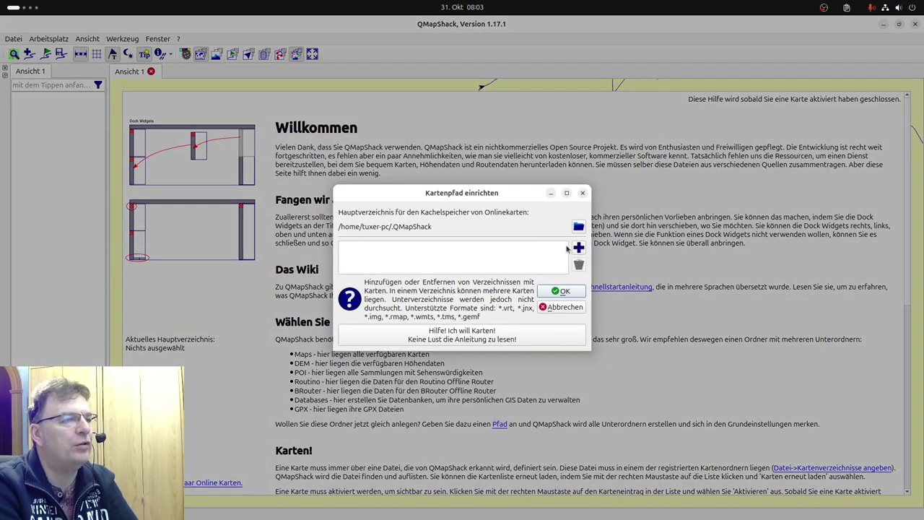
left_click(579, 247)
left_click(293, 105)
double_click(293, 105)
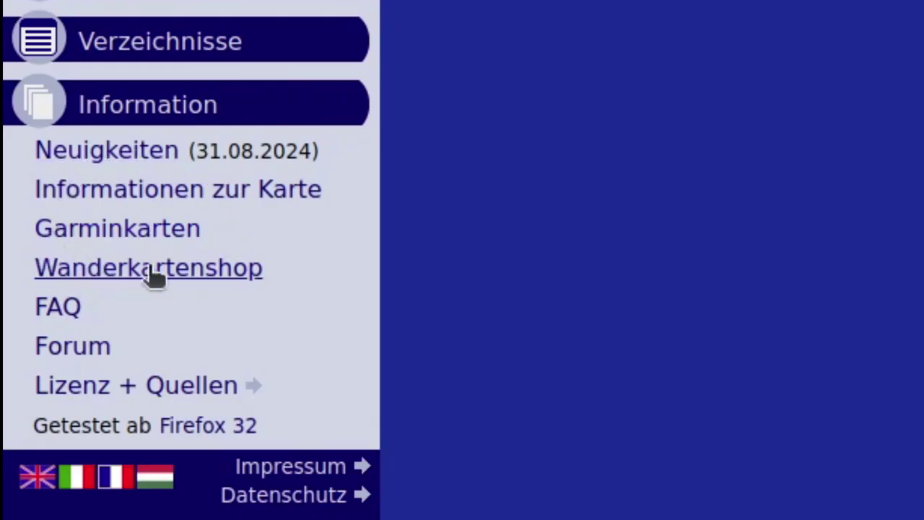
Open the Garminkarten page and look through the MTB Tour Map site down to the Garmin MTB Tour Map download.
left_click(182, 223)
left_click_drag(921, 107, 909, 170)
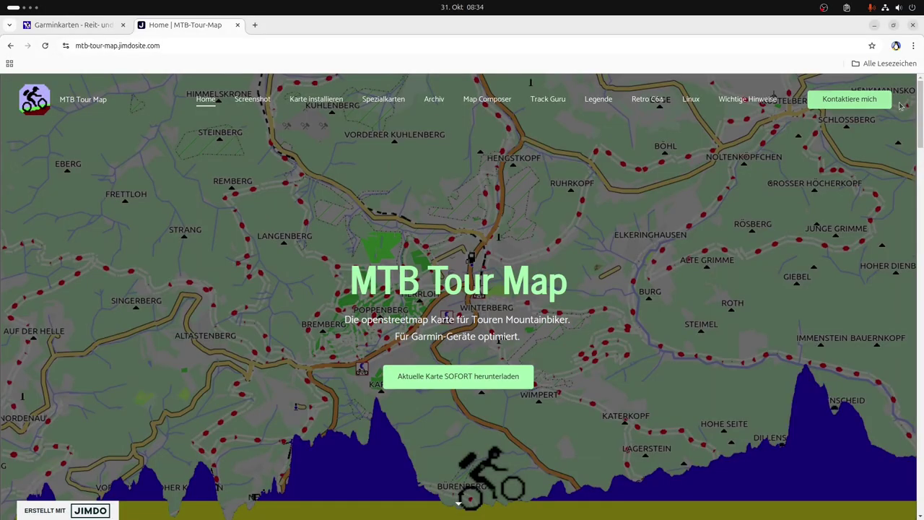
scroll(908, 144, "down", 5)
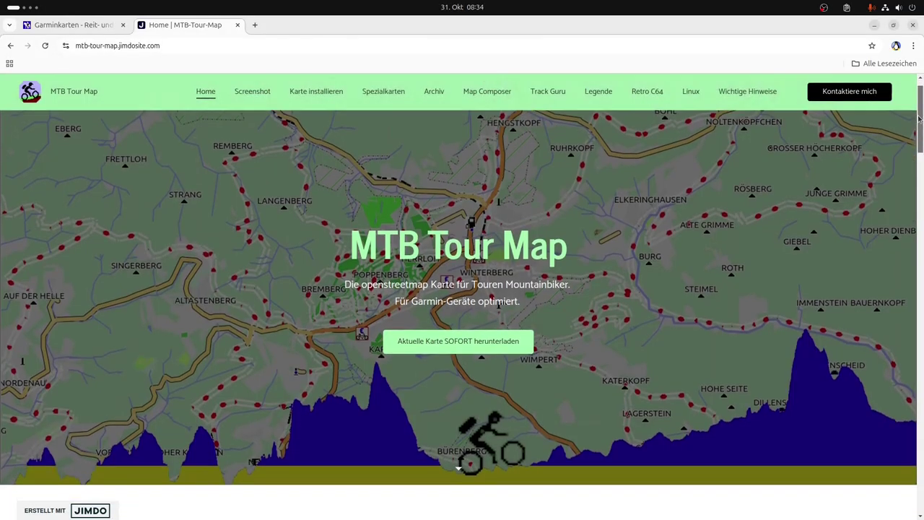
scroll(910, 168, "down", 3)
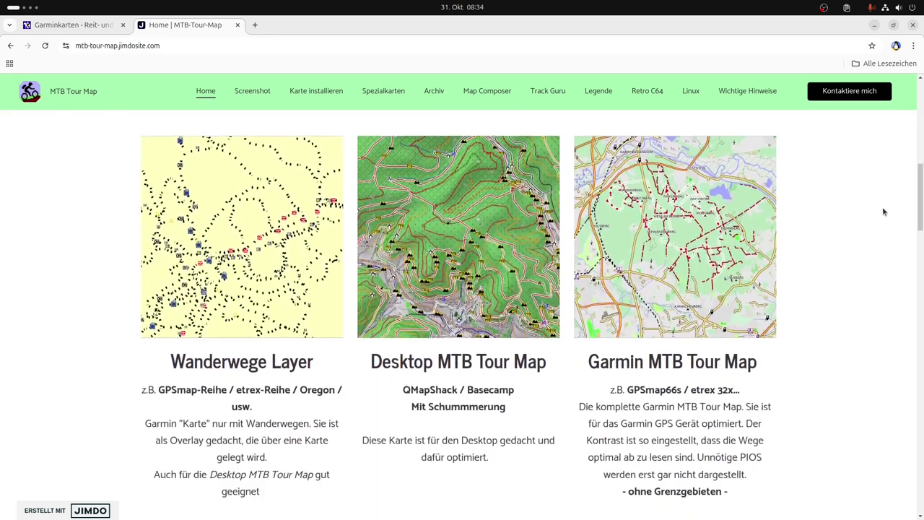
scroll(921, 195, "down", 2)
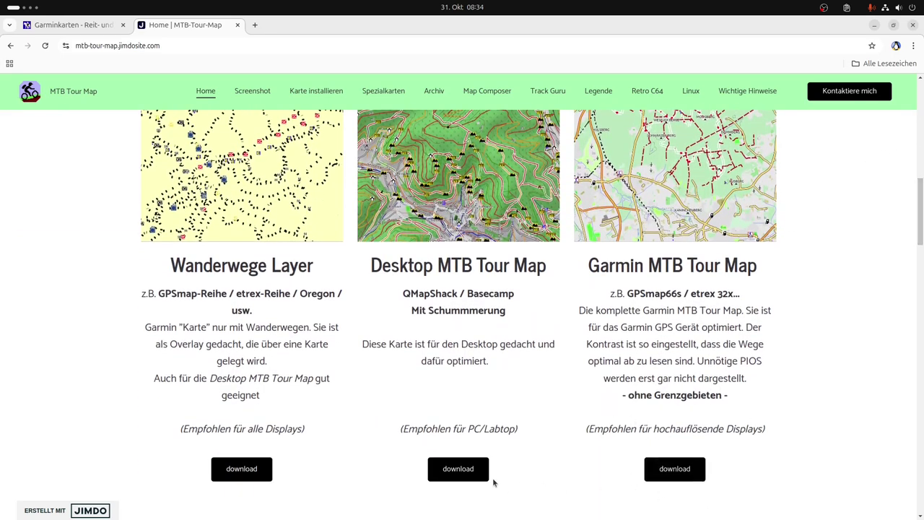
left_click(672, 469)
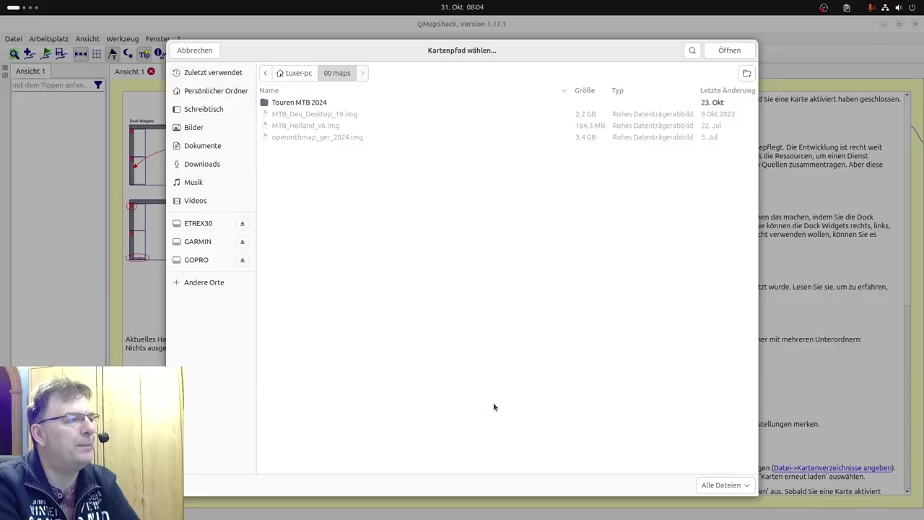
Add the 00 maps folder as a map directory and widen the map list enough for the full map names.
left_click(729, 50)
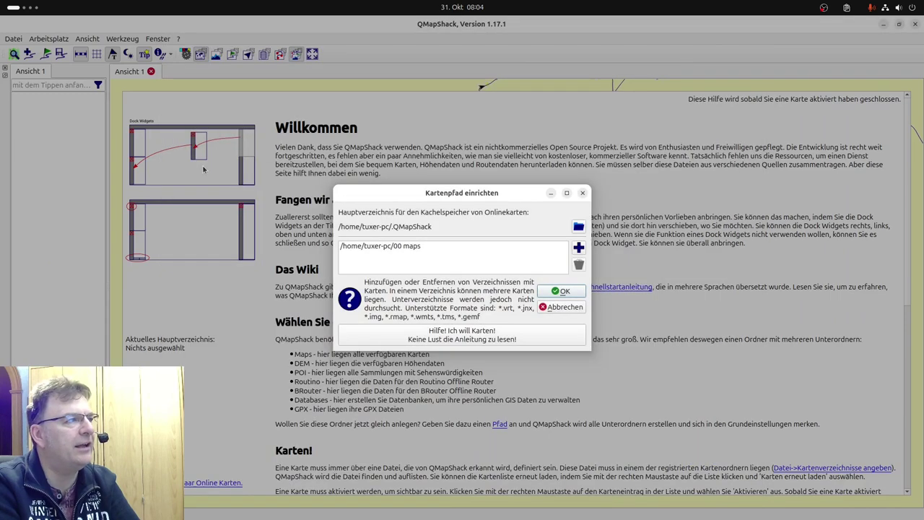
left_click(562, 290)
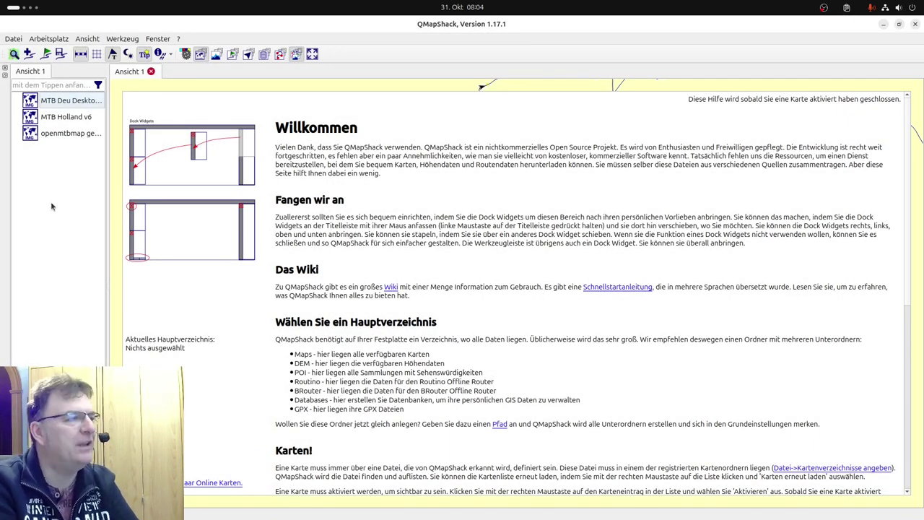
left_click_drag(107, 191, 159, 195)
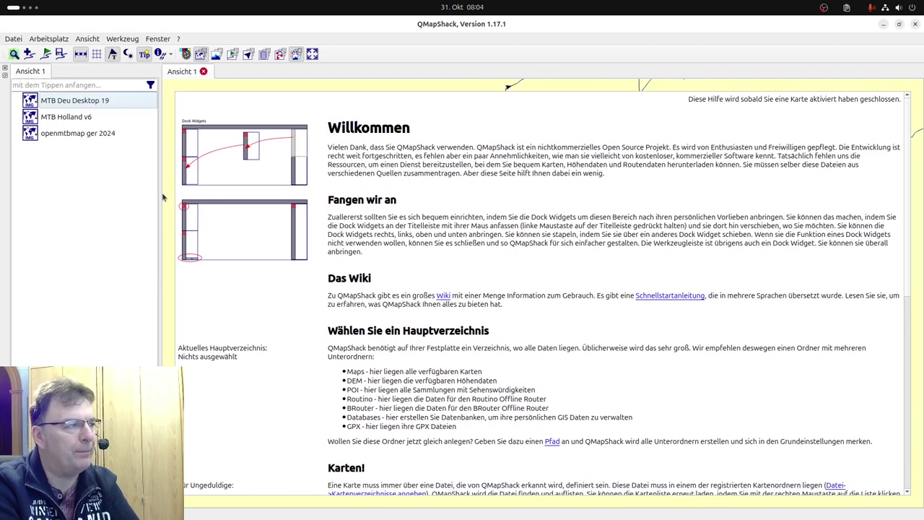
Reopen the map directory setup from the map list, review the registered folder and close the dialog.
right_click(54, 204)
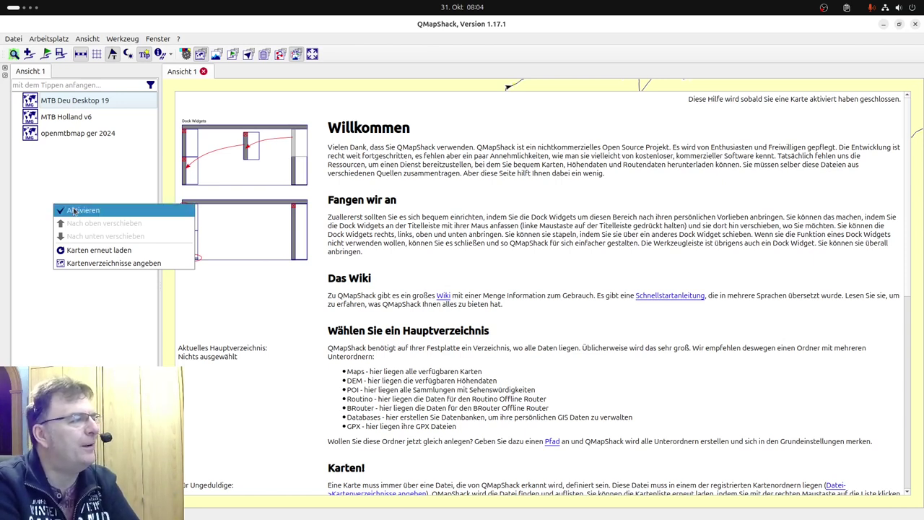
left_click(105, 264)
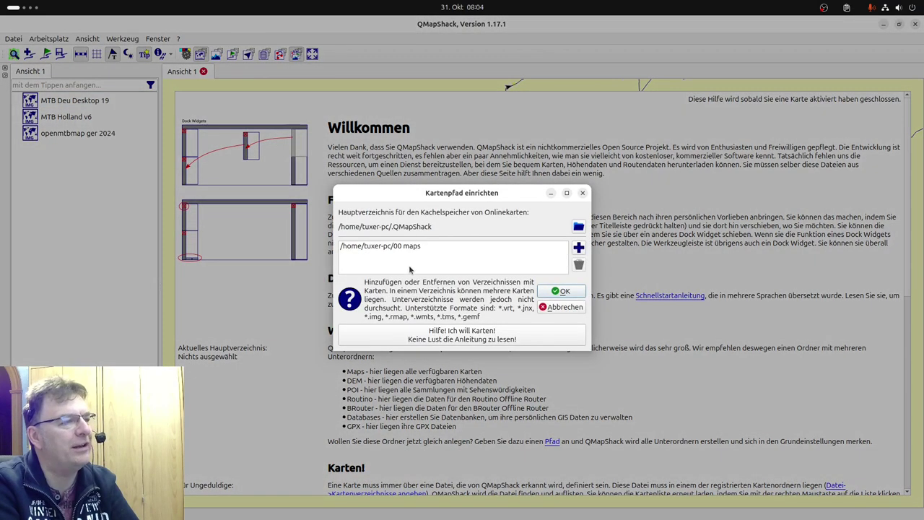
left_click(583, 194)
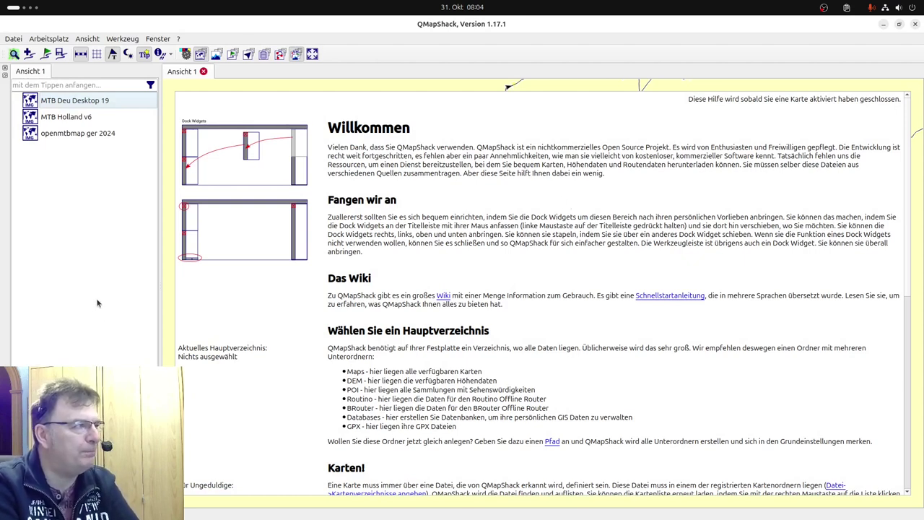
Activate the MTB Deu Desktop 19 map from the map list.
left_click(47, 119)
left_click(46, 135)
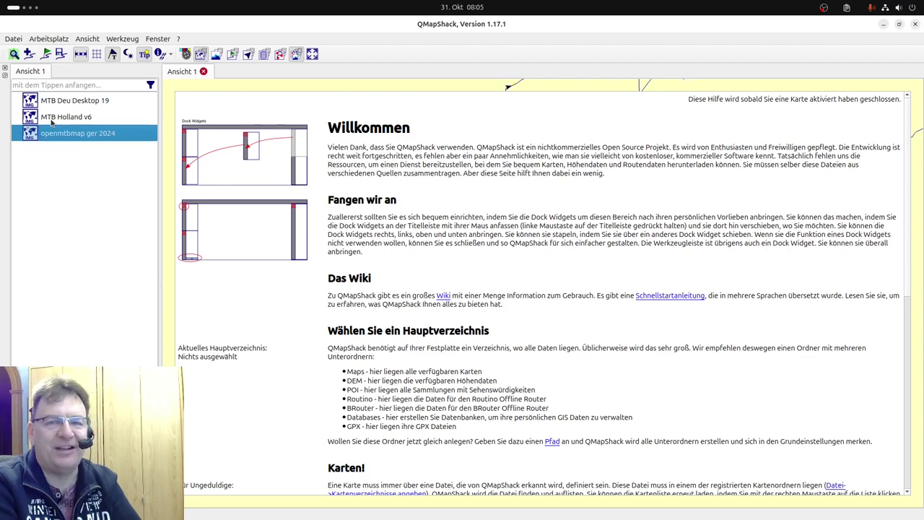
left_click(75, 102)
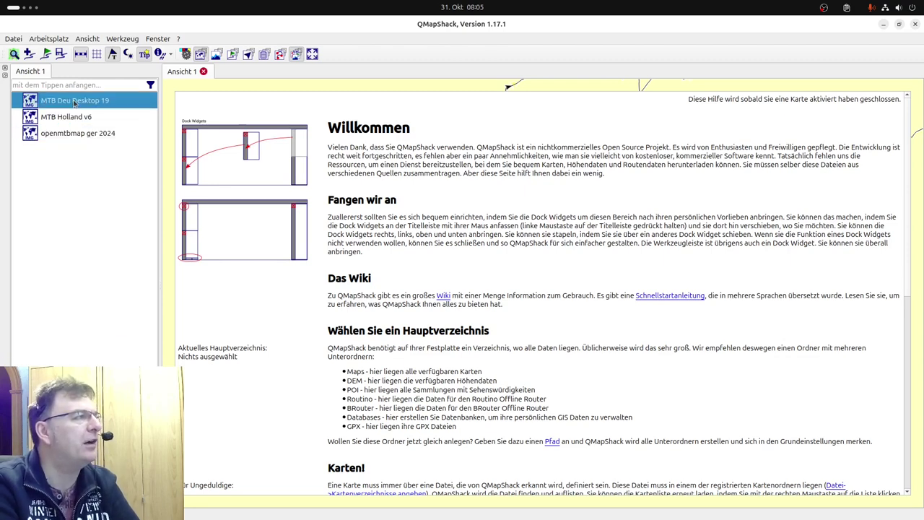
double_click(76, 104)
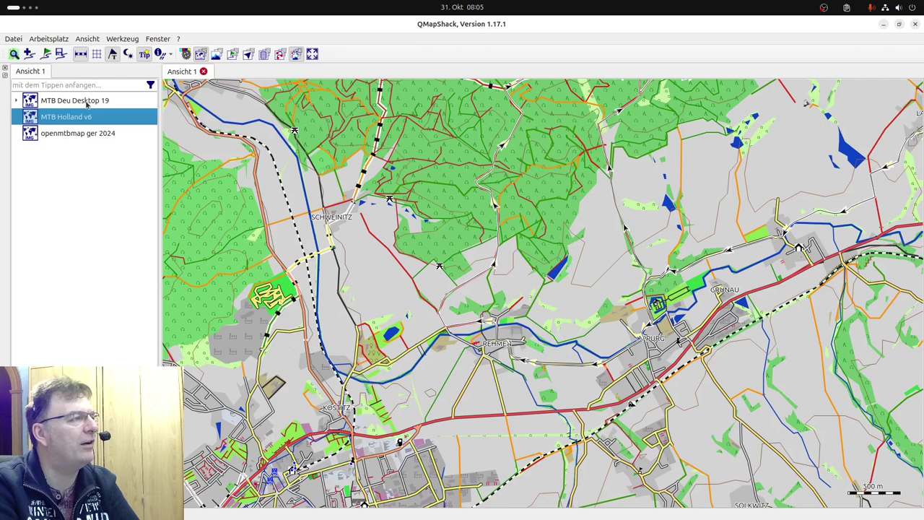
Deactivate the MTB Deu Desktop 19 map and activate it again.
right_click(86, 103)
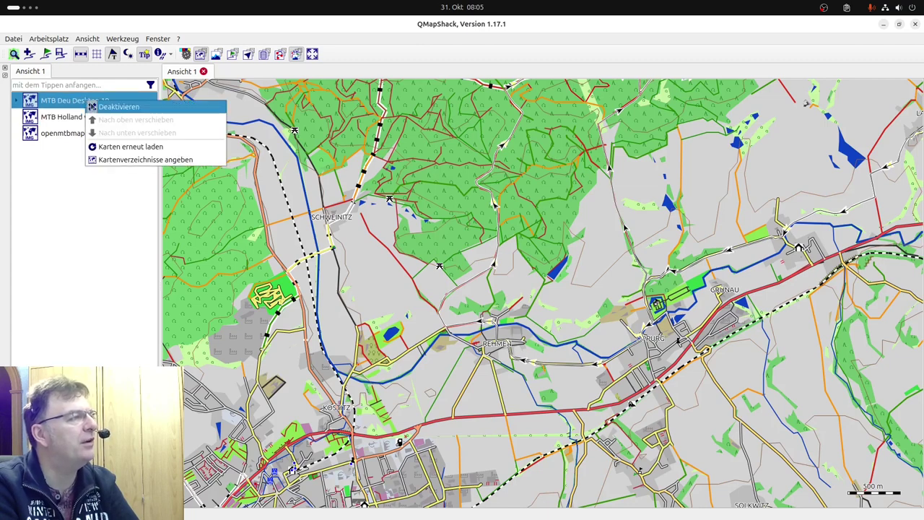
left_click(91, 106)
right_click(94, 102)
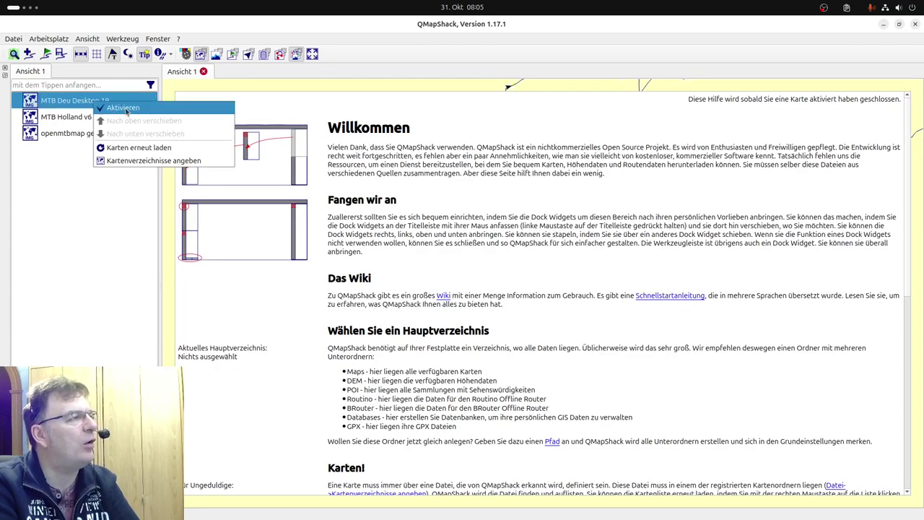
left_click(127, 108)
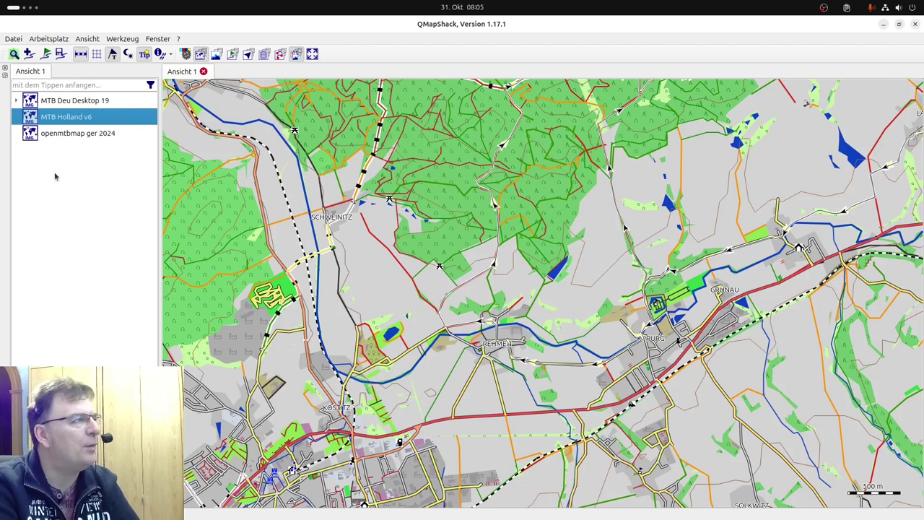
Activate the MTB Holland v6 map in addition to MTB Deu Desktop 19 and view the full extent of both.
right_click(78, 118)
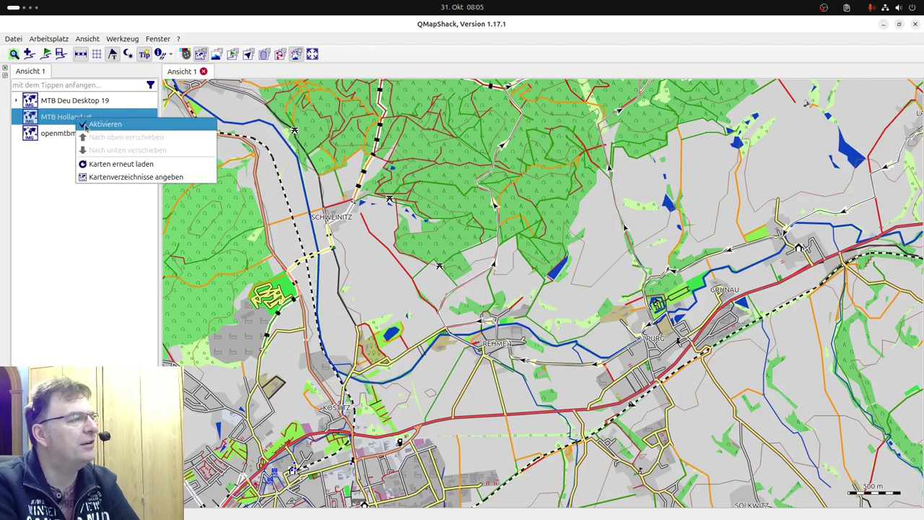
left_click(85, 127)
scroll(260, 243, "down", 5)
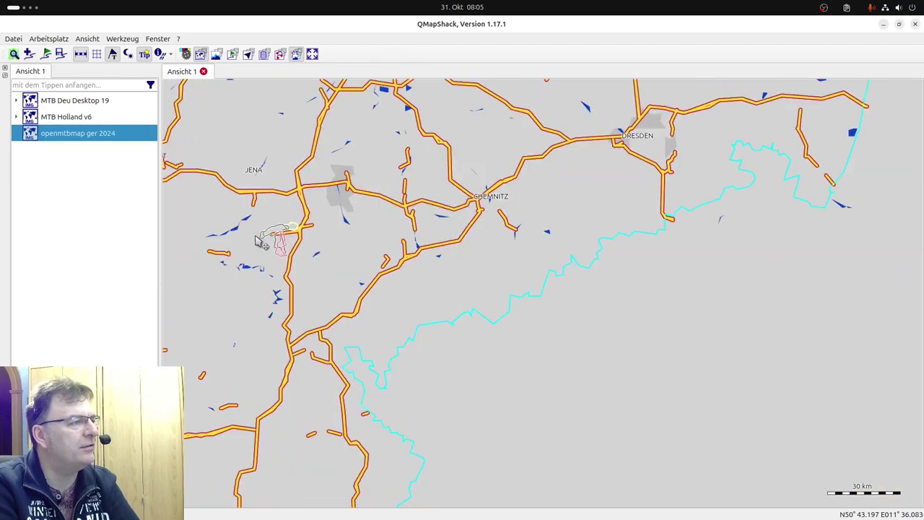
scroll(259, 241, "down", 4)
left_click_drag(259, 241, 414, 279)
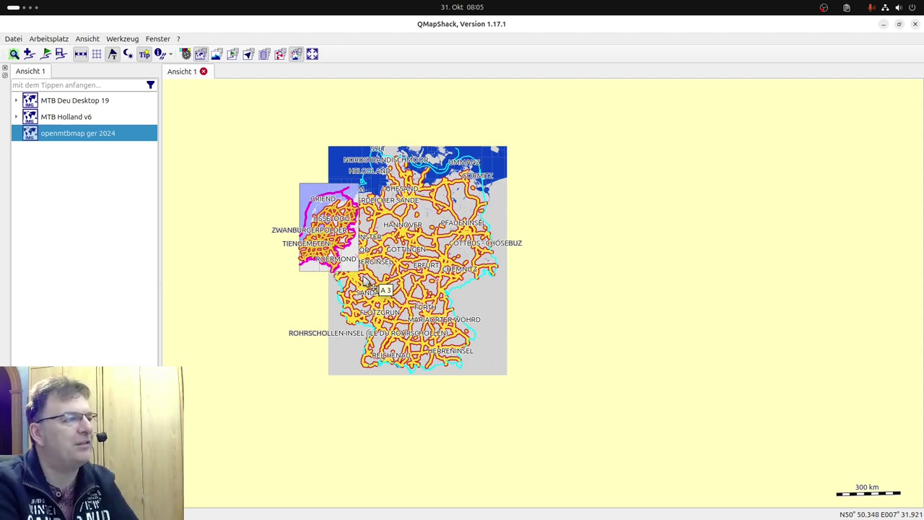
Move MTB Holland v6 above MTB Deu Desktop 19 in the map order and deactivate the Holland map.
left_click(69, 117)
left_click_drag(69, 117, 76, 96)
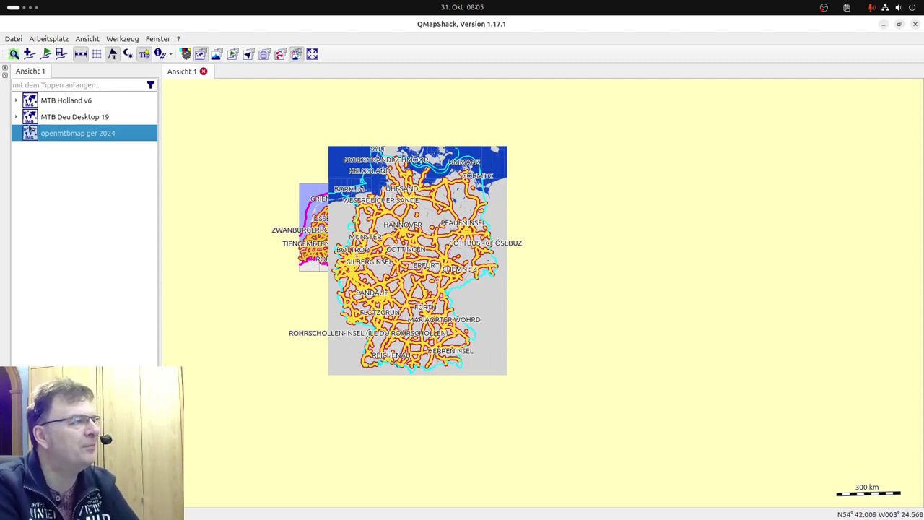
left_click(69, 105)
right_click(60, 103)
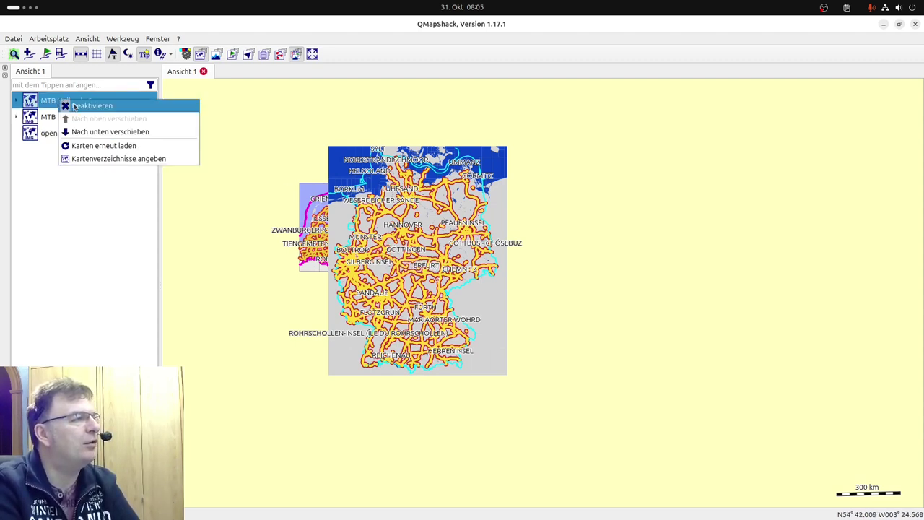
left_click(74, 107)
Activate the openmtbmap ger 2024 map for comparison and deactivate it again.
left_click(75, 136)
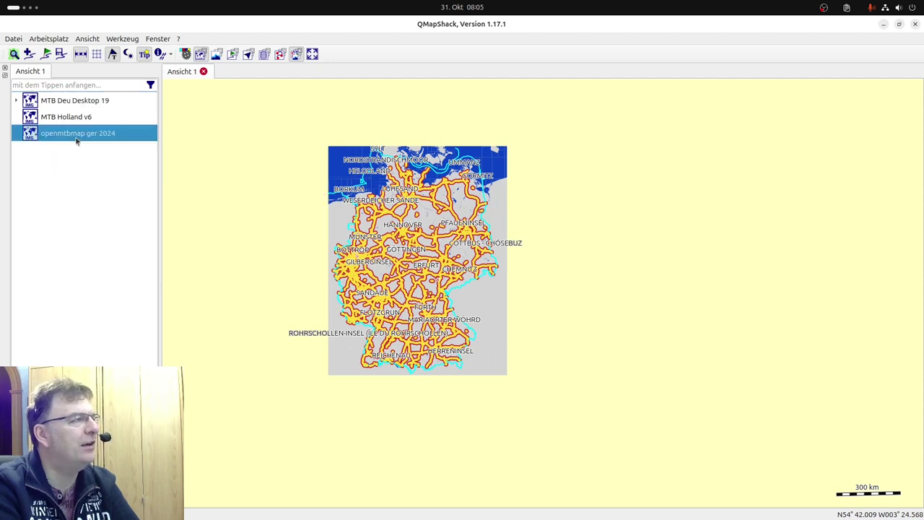
right_click(75, 137)
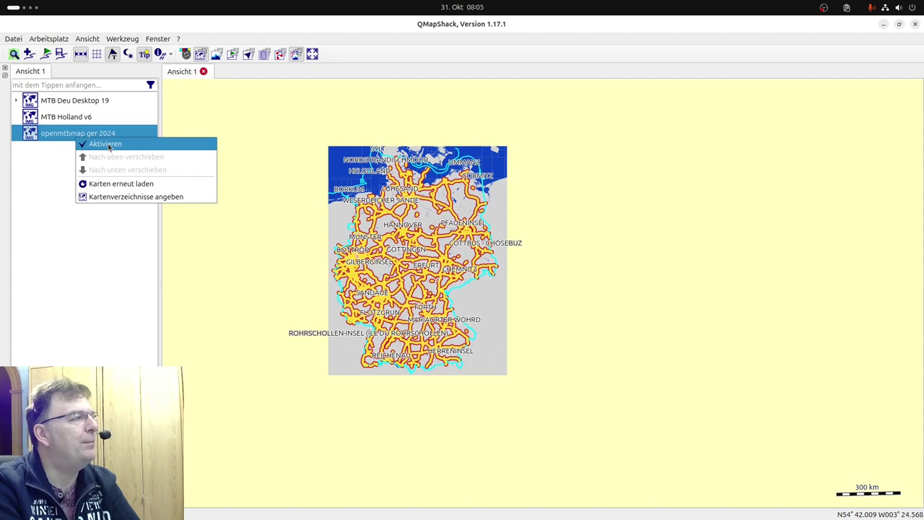
left_click(109, 145)
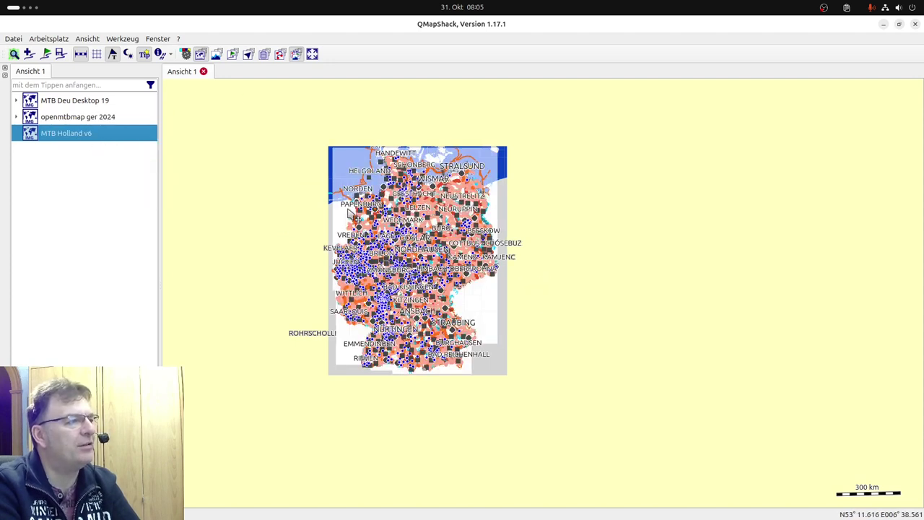
left_click(59, 117)
right_click(63, 119)
left_click(72, 124)
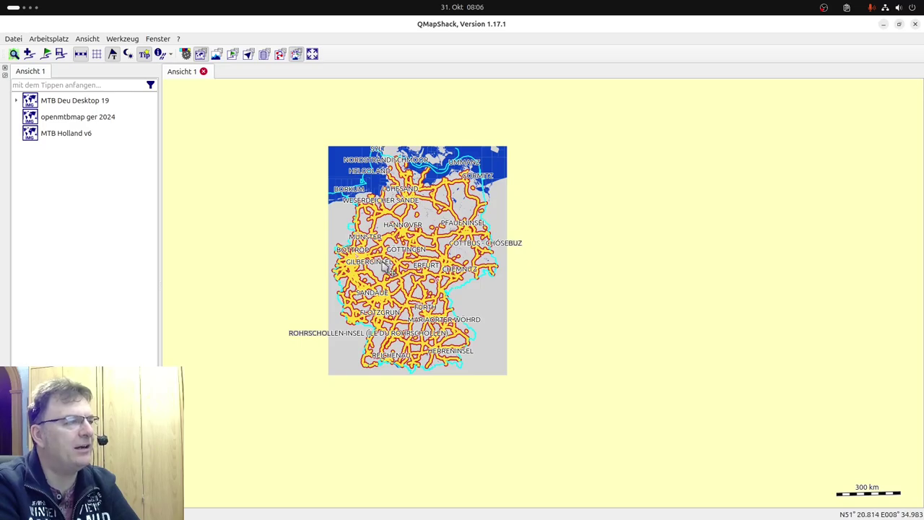
Examine the marked trails and contour lines around the Dreiskopf summit on the MTB Deu Desktop 19 map.
scroll(383, 267, "up", 5)
scroll(383, 268, "up", 4)
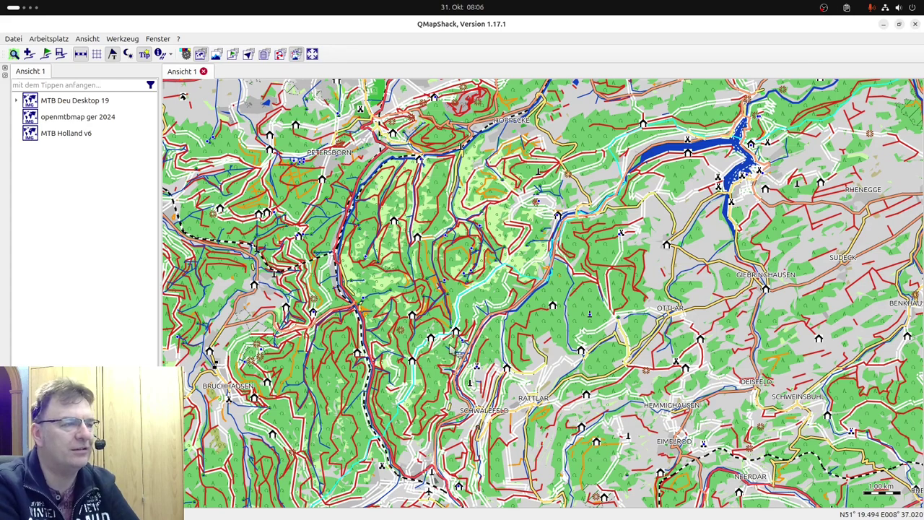
scroll(451, 352, "up", 4)
scroll(451, 352, "up", 2)
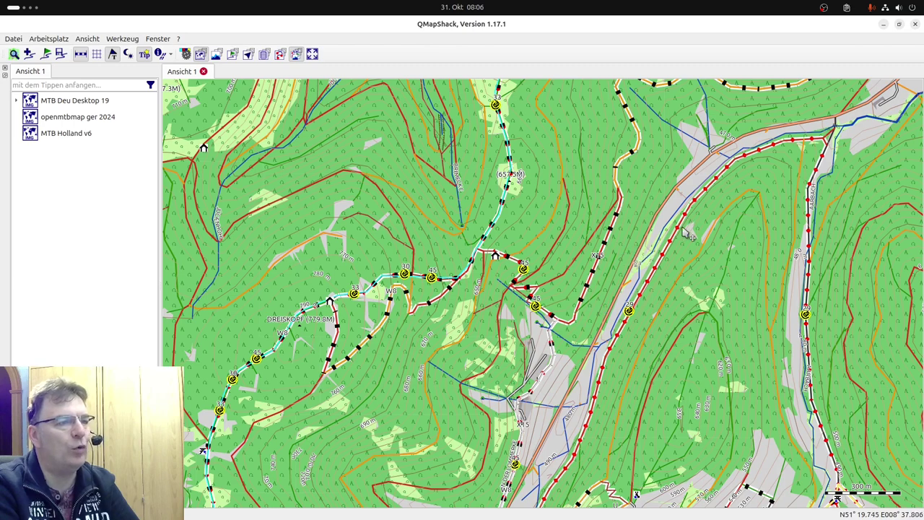
left_click_drag(650, 408, 618, 325)
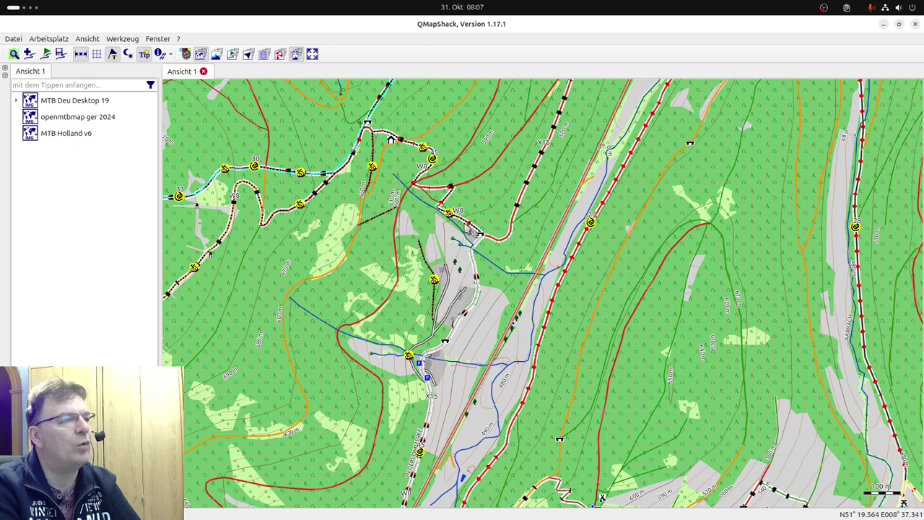
left_click_drag(228, 297, 456, 278)
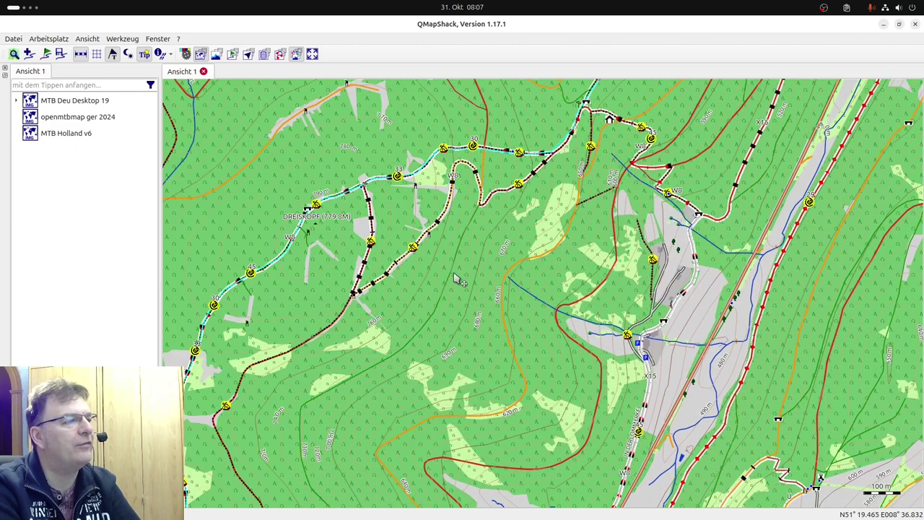
scroll(395, 289, "up", 2)
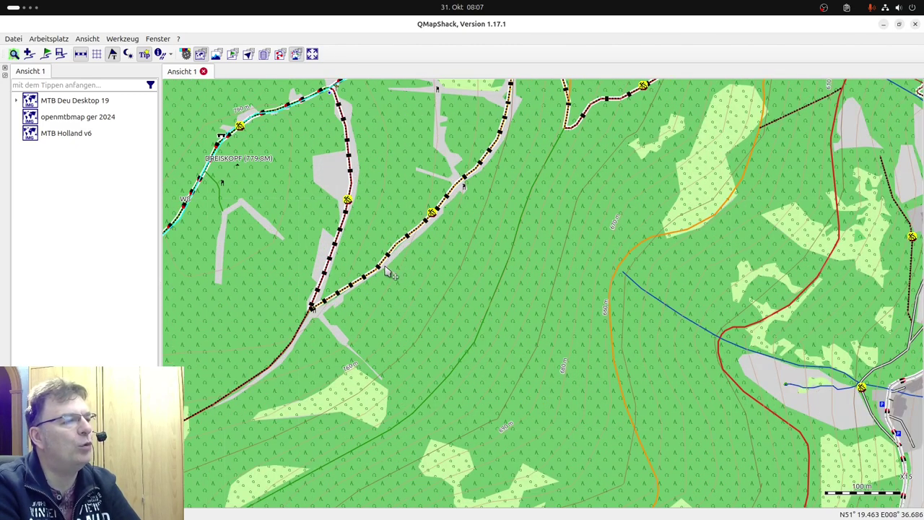
Follow the trails south-west from the Dreiskopf to the Hoher Eimberg summit to examine the path markings there.
left_click_drag(221, 423, 571, 168)
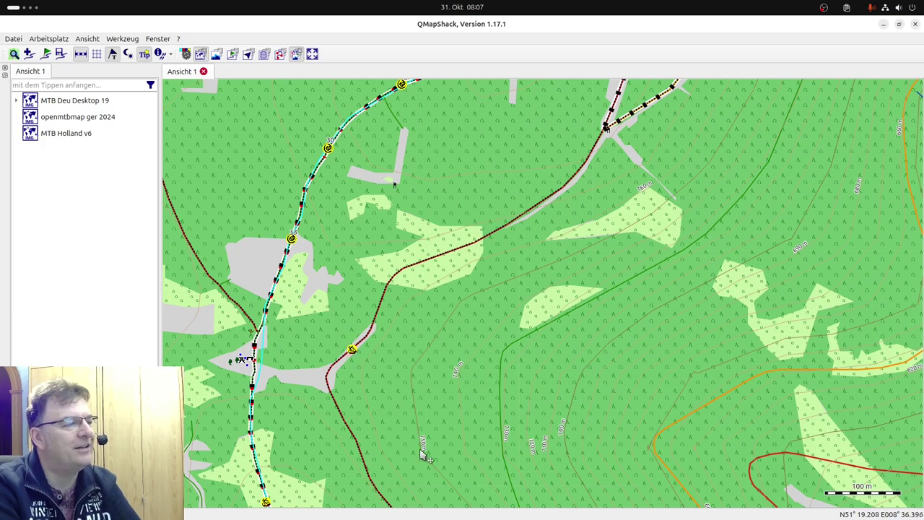
scroll(422, 451, "up", 3)
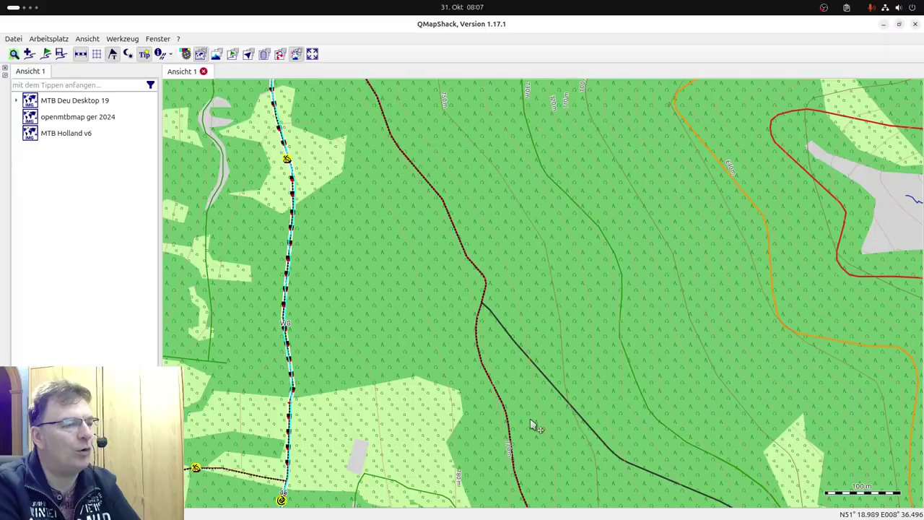
scroll(532, 423, "up", 2)
left_click_drag(506, 412, 624, 256)
left_click_drag(330, 415, 451, 266)
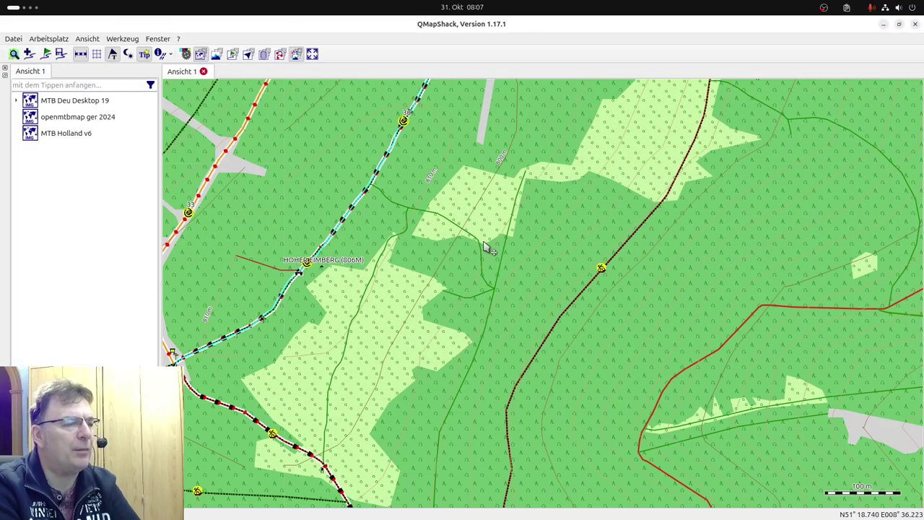
left_click_drag(394, 417, 540, 358)
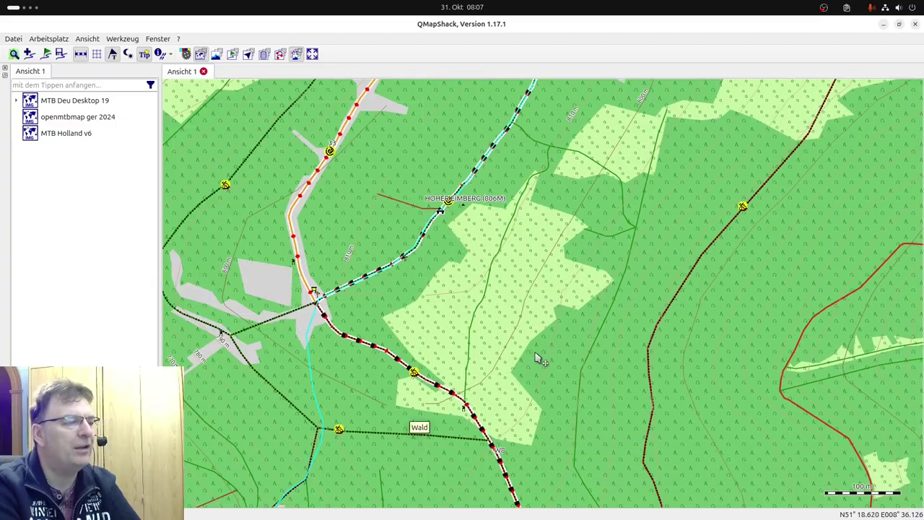
Show the workspace and load the tracks stored on the eTrex 30 (GARMIN), including those in its archive.
scroll(538, 358, "down", 5)
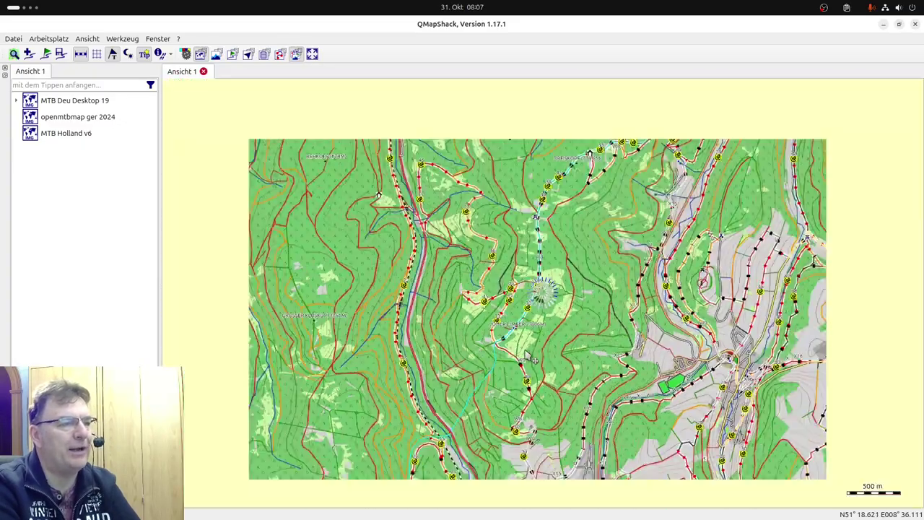
scroll(527, 355, "down", 4)
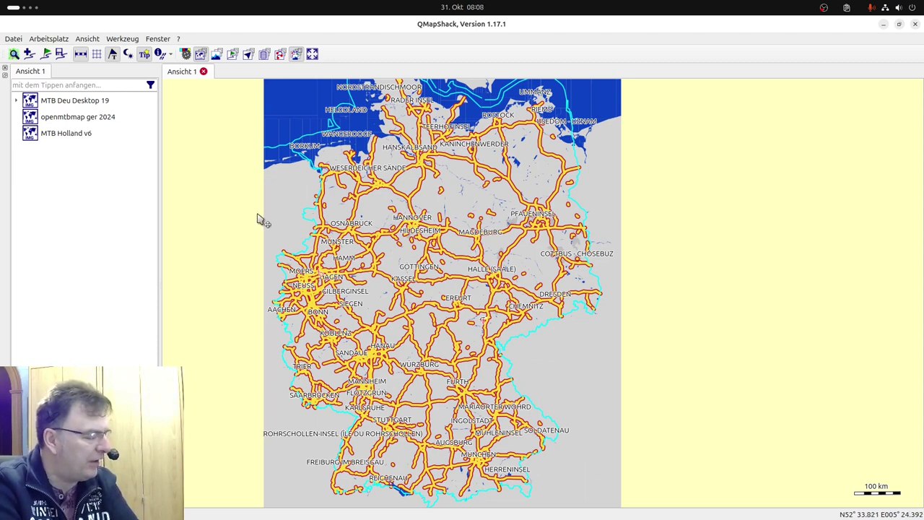
left_click(232, 56)
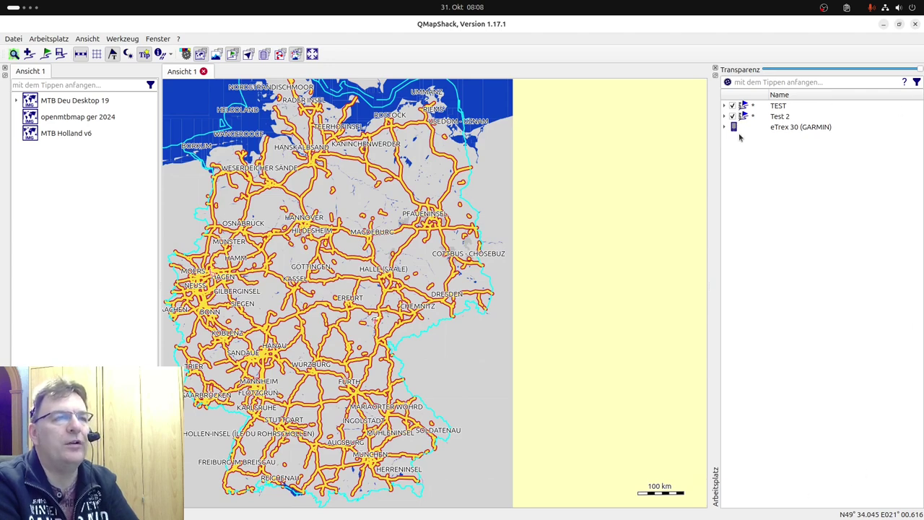
left_click(787, 129)
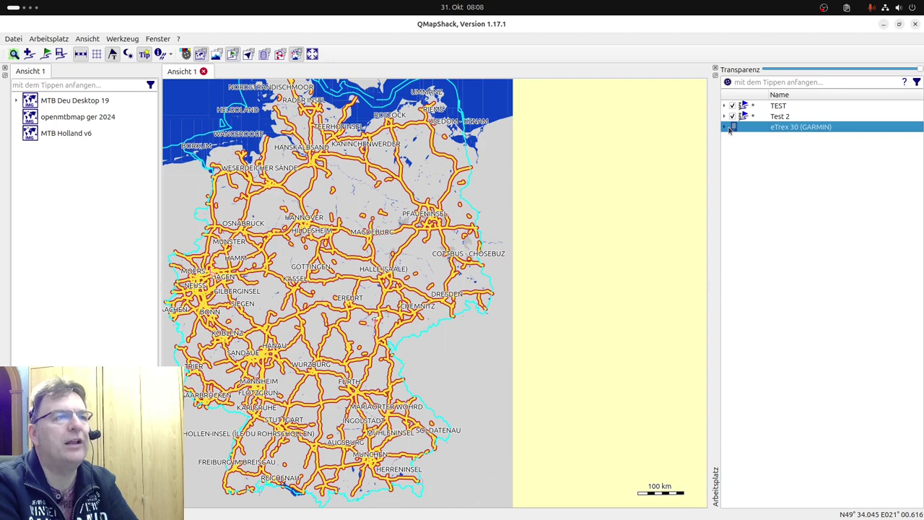
left_click(725, 127)
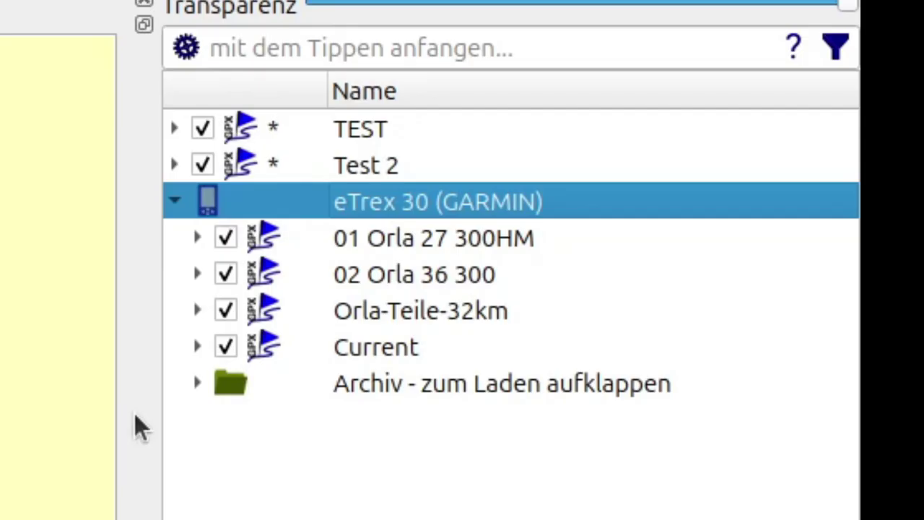
left_click(197, 383)
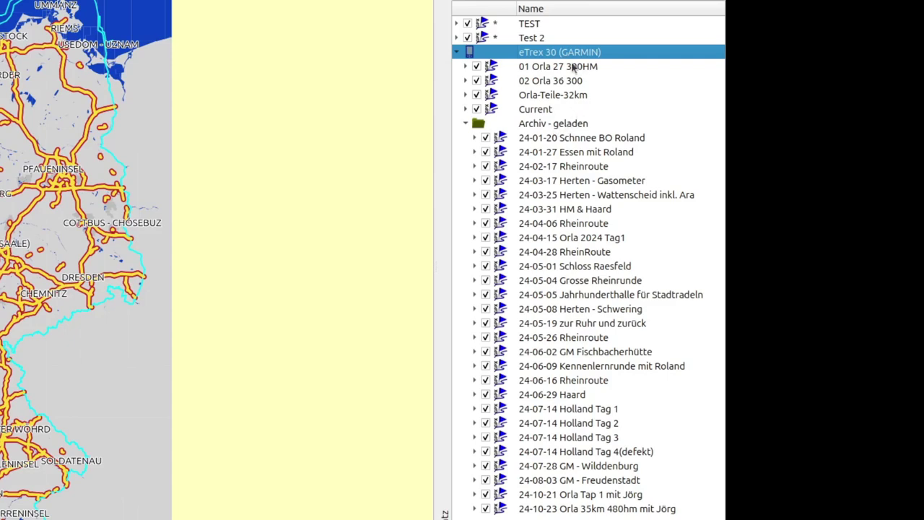
Select the Orla-Teile-32km track on the eTrex 30 and examine its course around Neustadt an der Orla.
key("Down")
key("Down")
key("Down")
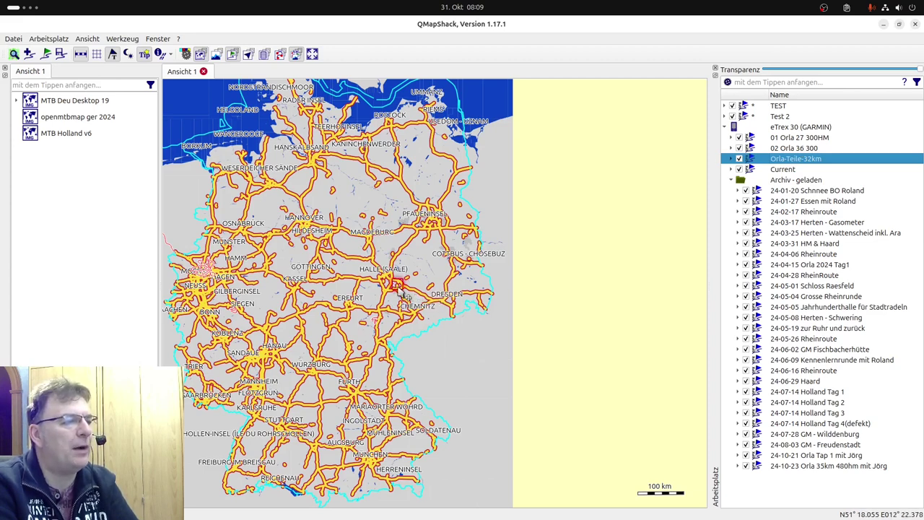
scroll(403, 297, "up", 5)
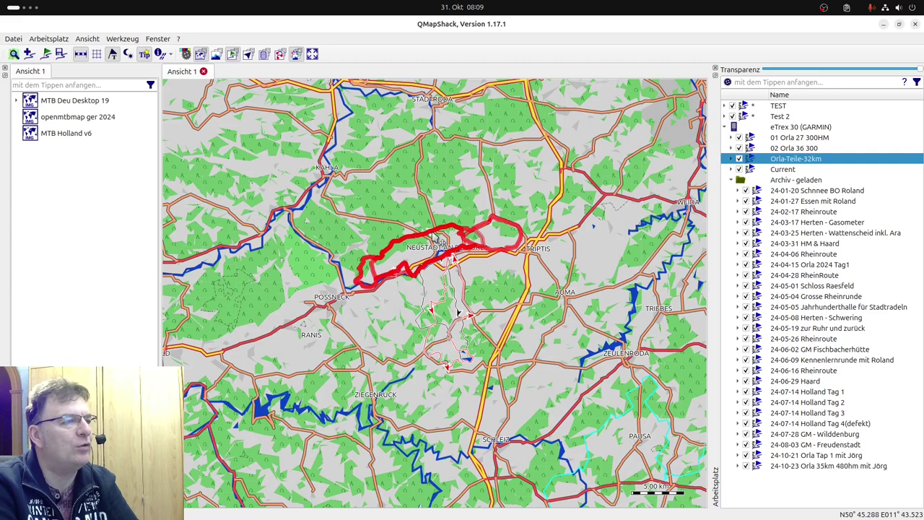
Hide the two numbered Orla tracks, Orla-Teile-32km, Current and the two October 2024 Orla archive tracks on the map.
left_click(739, 159)
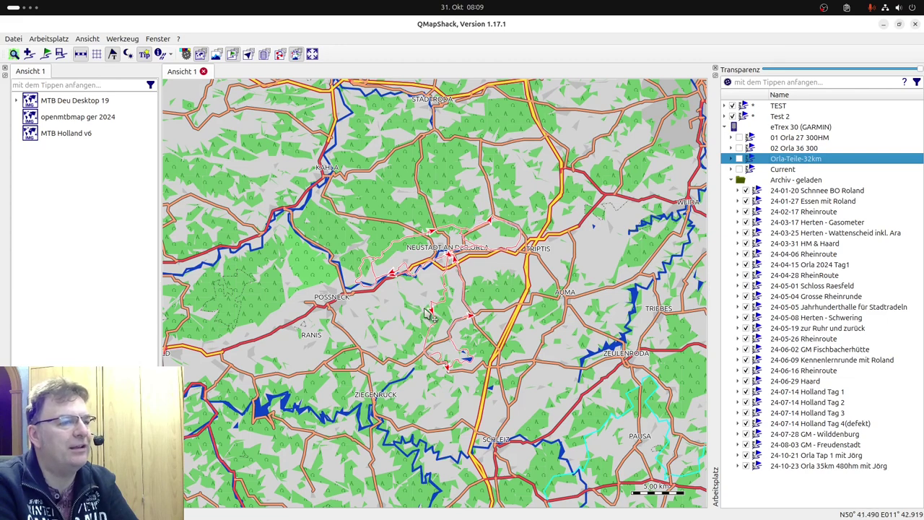
left_click(747, 467)
left_click(747, 467)
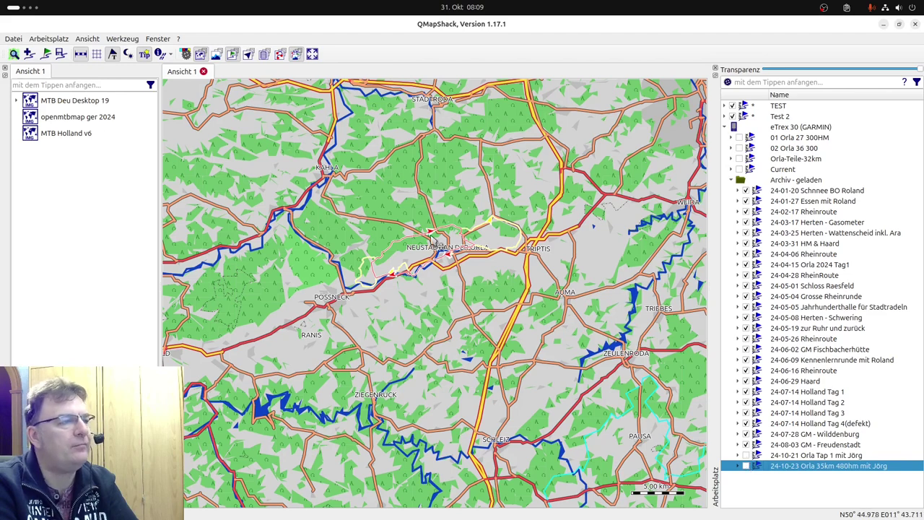
scroll(454, 231, "up", 3)
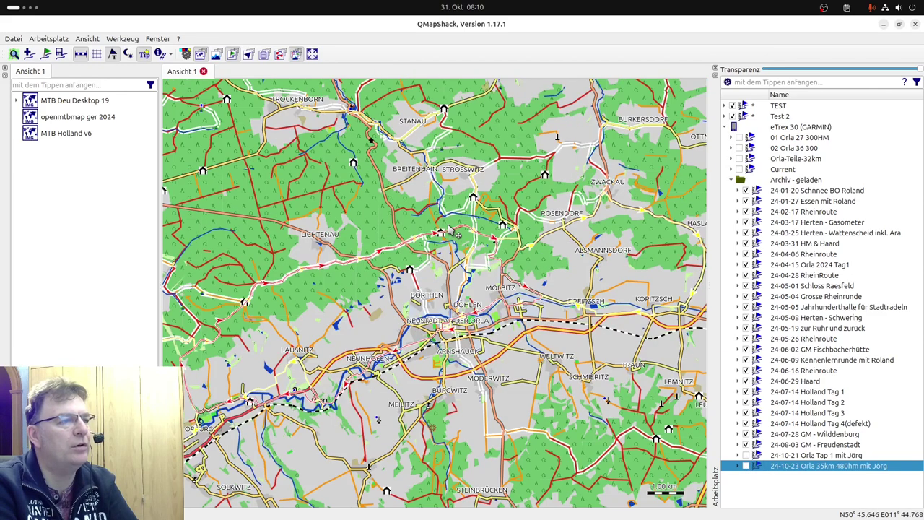
left_click(545, 241)
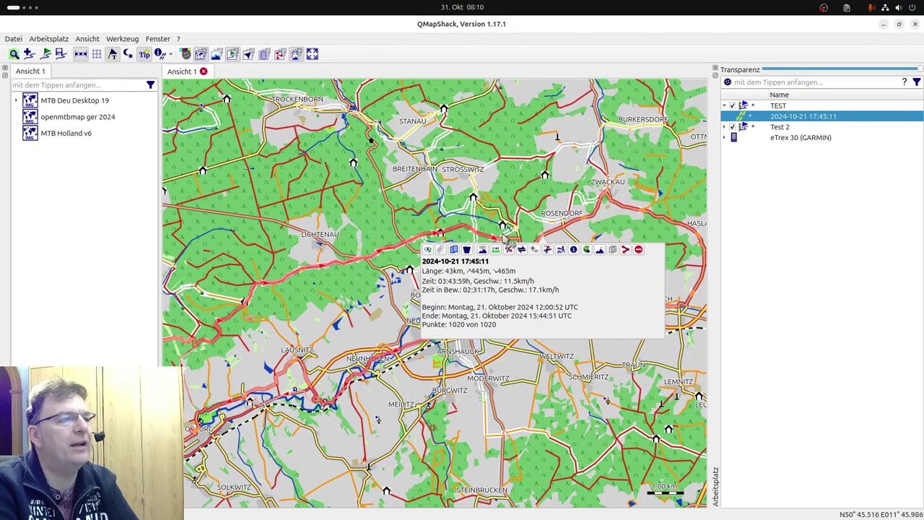
left_click(792, 120)
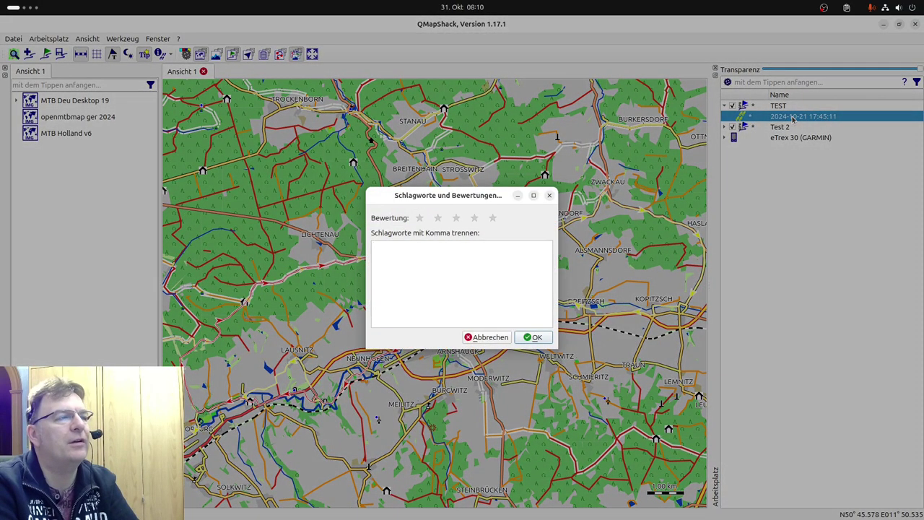
left_click(527, 337)
right_click(786, 119)
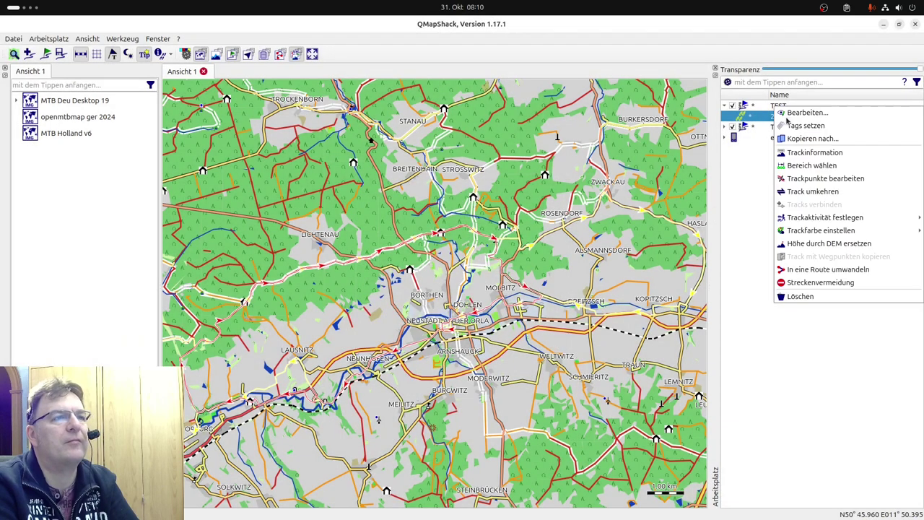
left_click(798, 113)
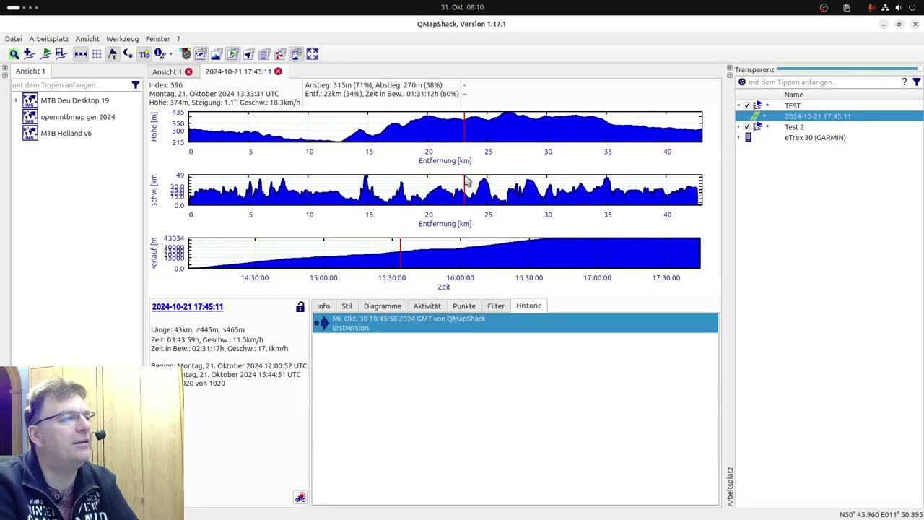
Review the track's style, diagram and activity settings and read through its list of track points.
left_click(347, 306)
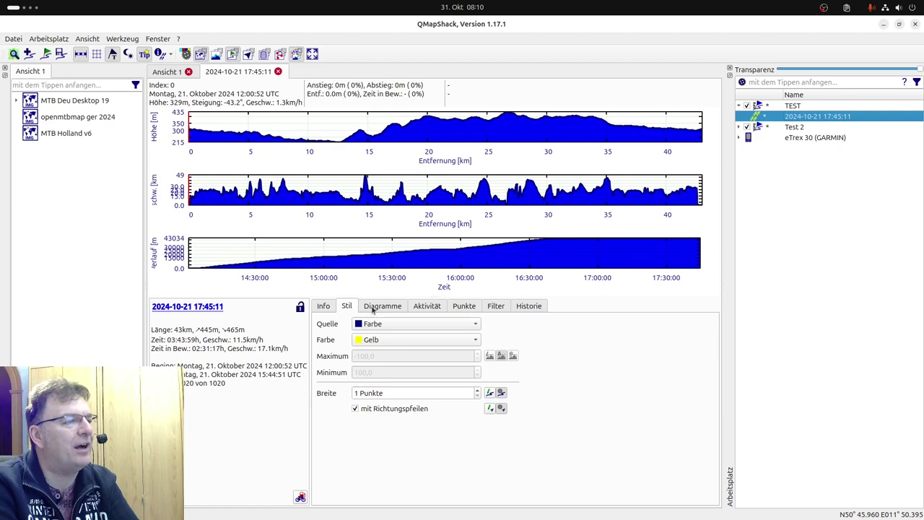
left_click(372, 309)
left_click(415, 307)
left_click(463, 306)
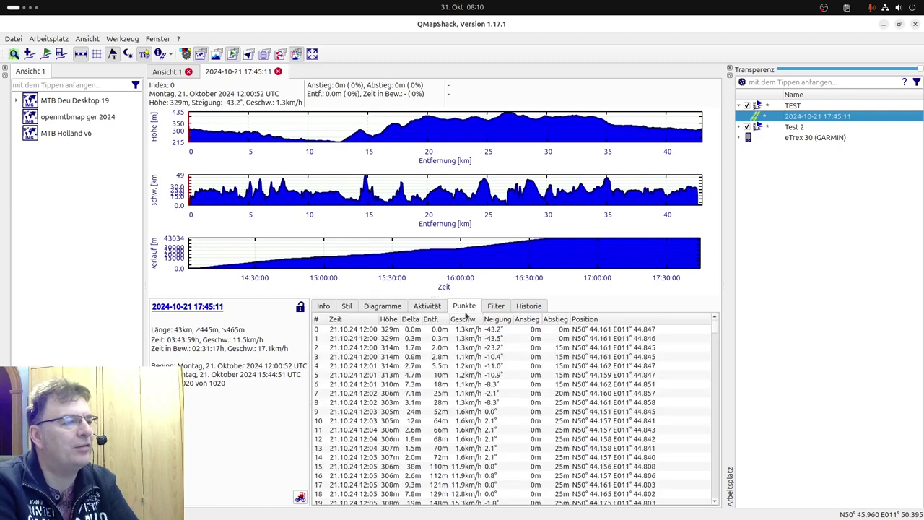
scroll(428, 390, "down", 15)
scroll(426, 396, "down", 13)
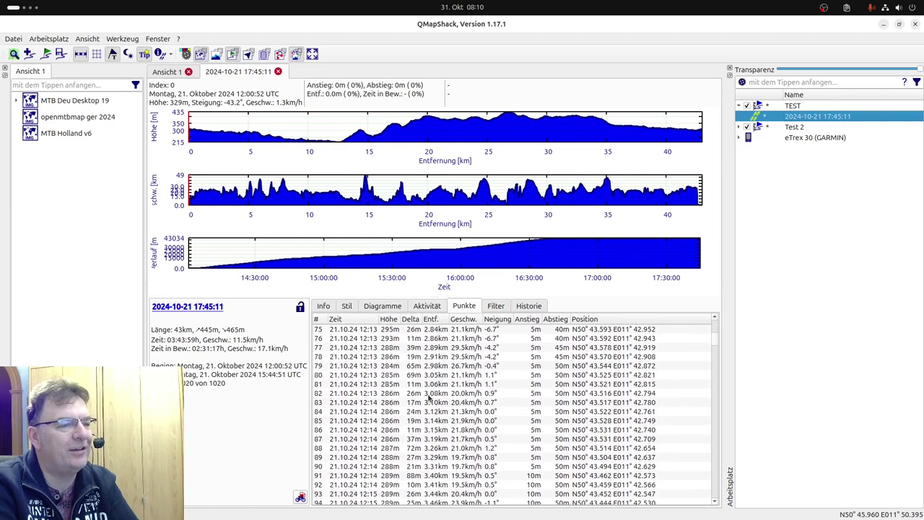
Examine the track's elevation and timestamp filters, its history and its general information, and close the track details.
left_click(493, 306)
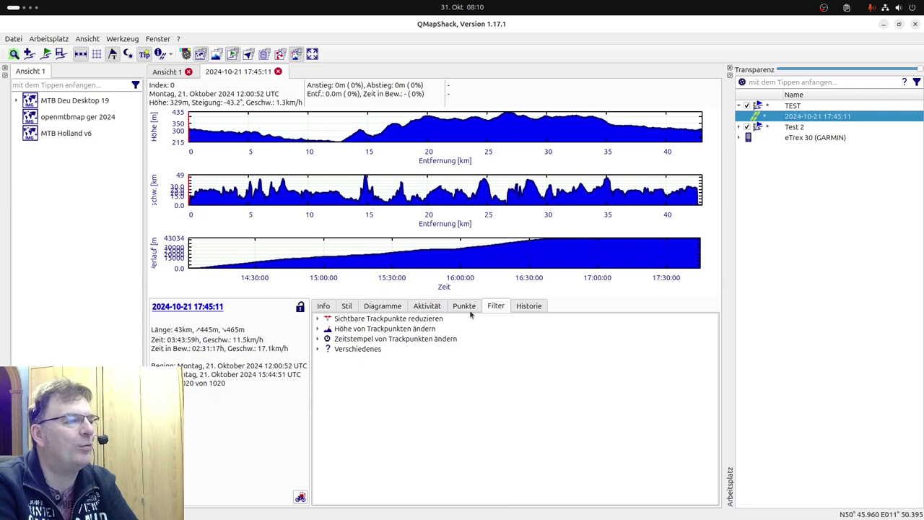
left_click(317, 328)
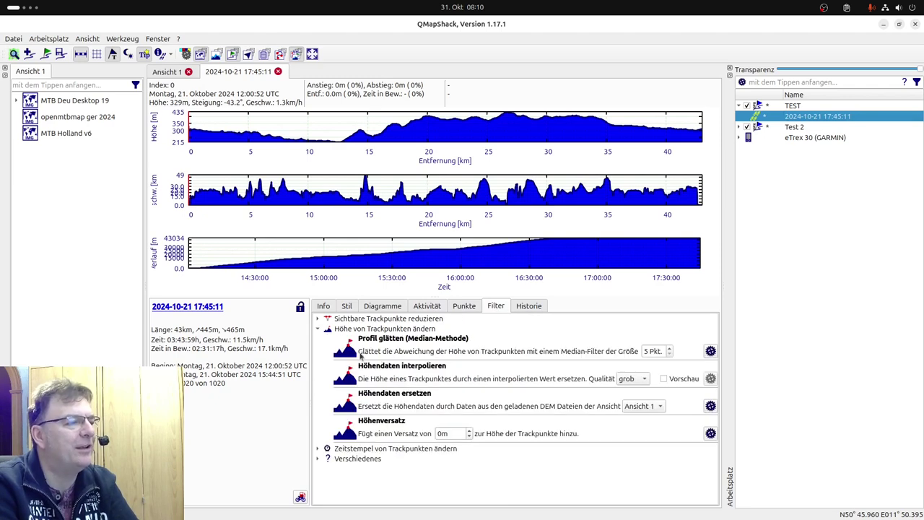
left_click(318, 448)
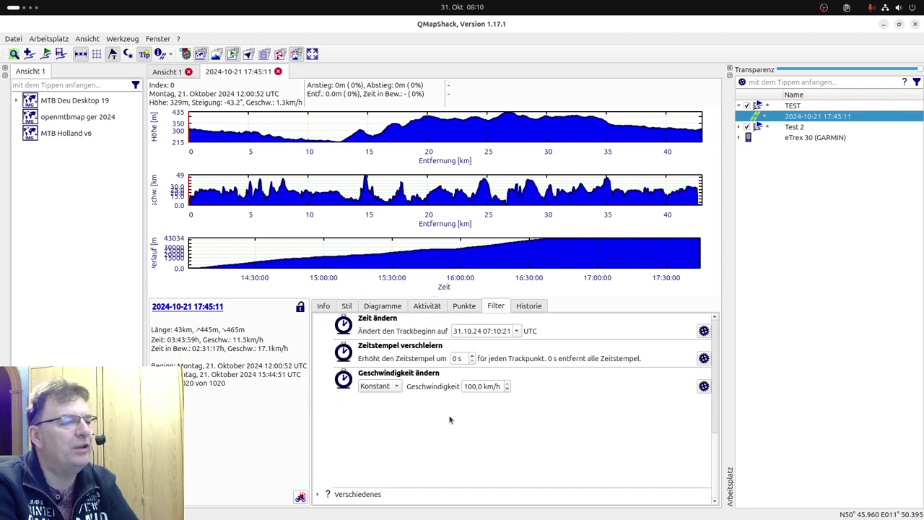
scroll(455, 394, "up", 1)
left_click(455, 394)
left_click(532, 305)
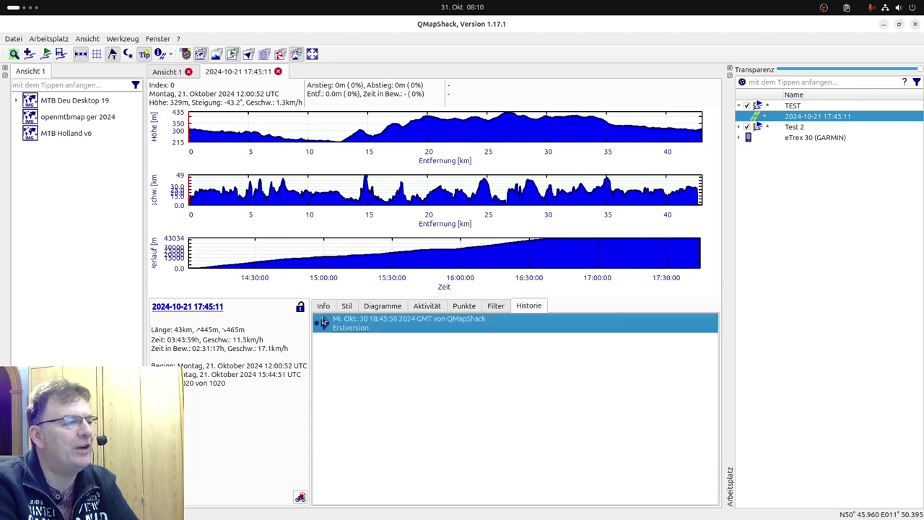
left_click(322, 306)
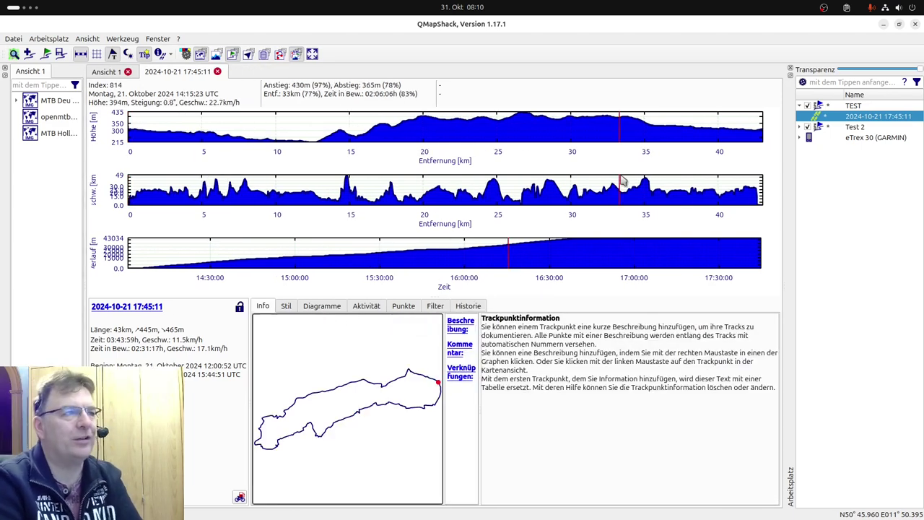
left_click(217, 71)
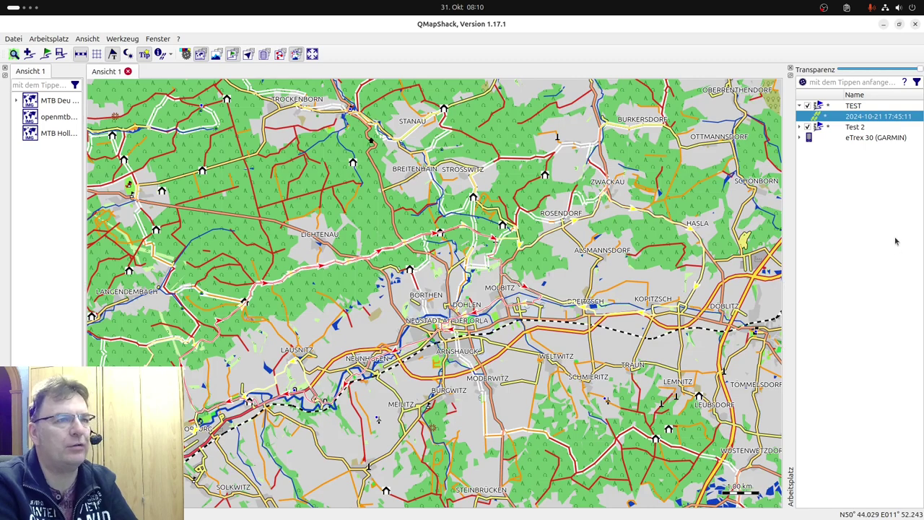
left_click_drag(346, 267, 421, 191)
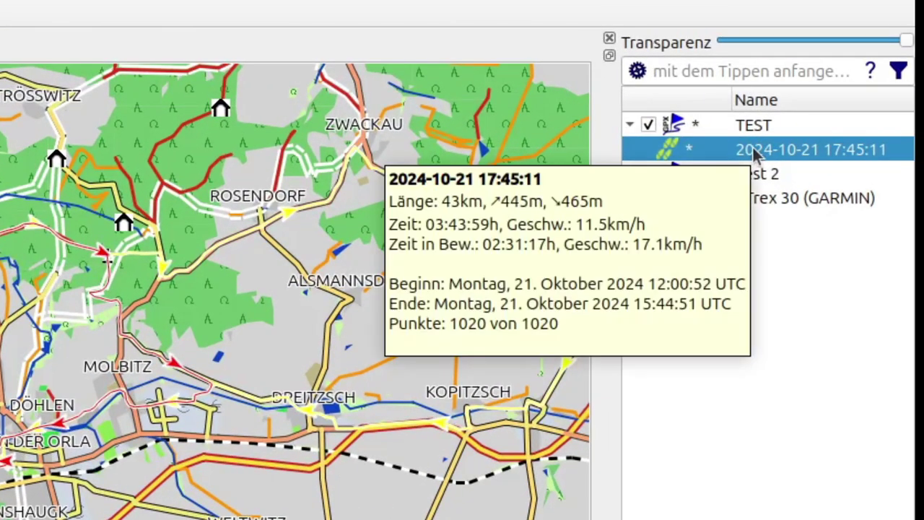
right_click(775, 141)
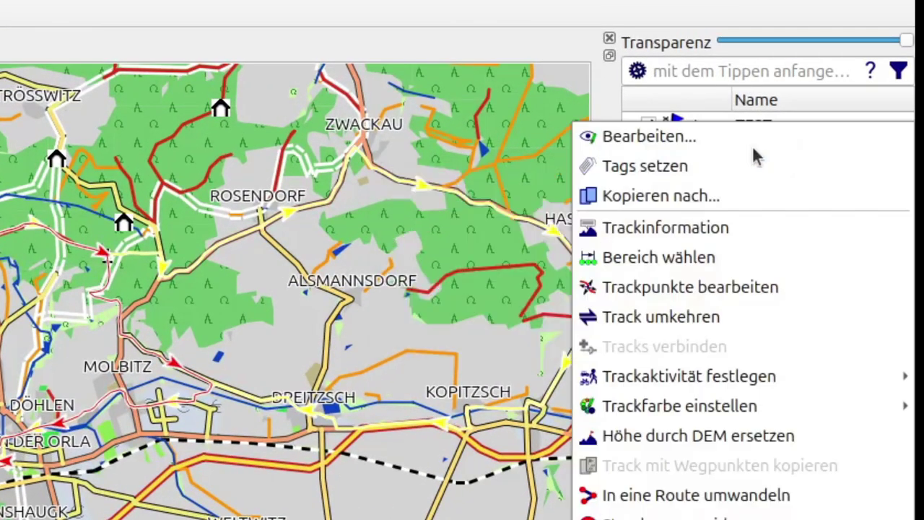
left_click(681, 295)
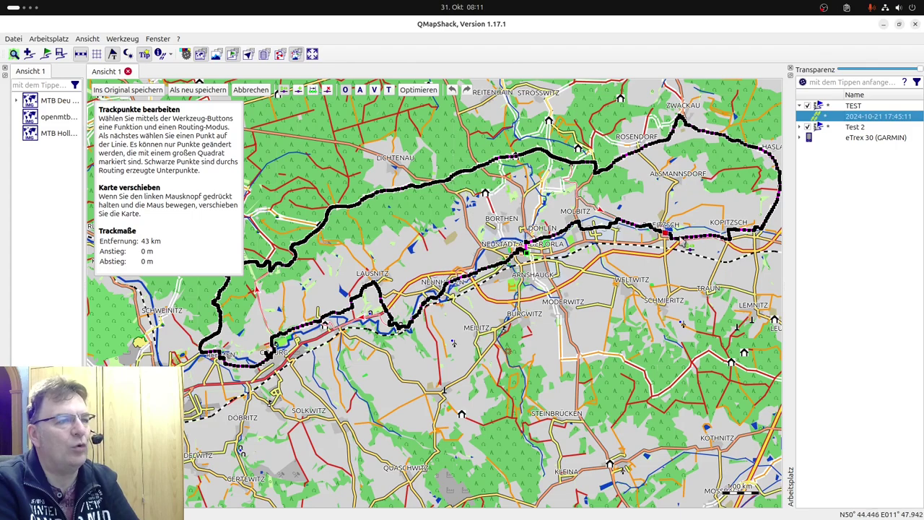
Move two neighbouring track points in the forest south-west of Lichtenau, one north to the path junction and the next east along the track.
scroll(370, 204, "up", 5)
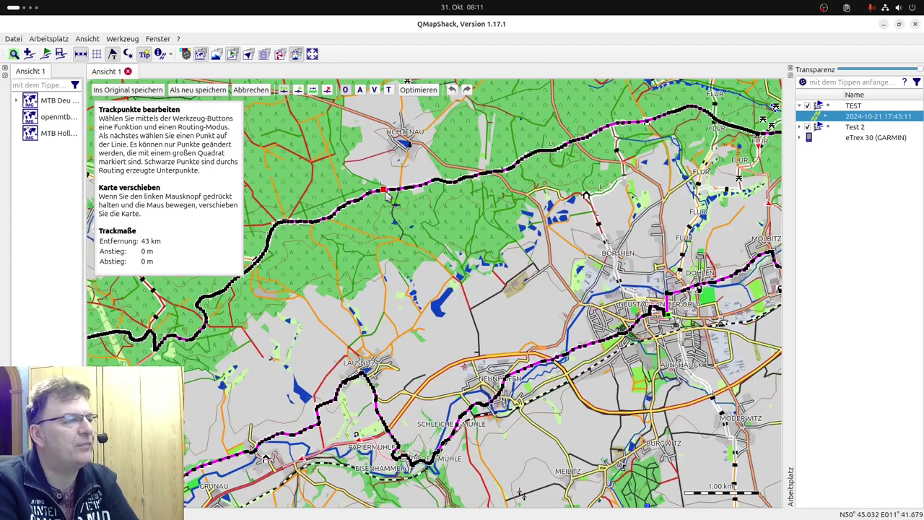
left_click_drag(392, 206, 468, 295)
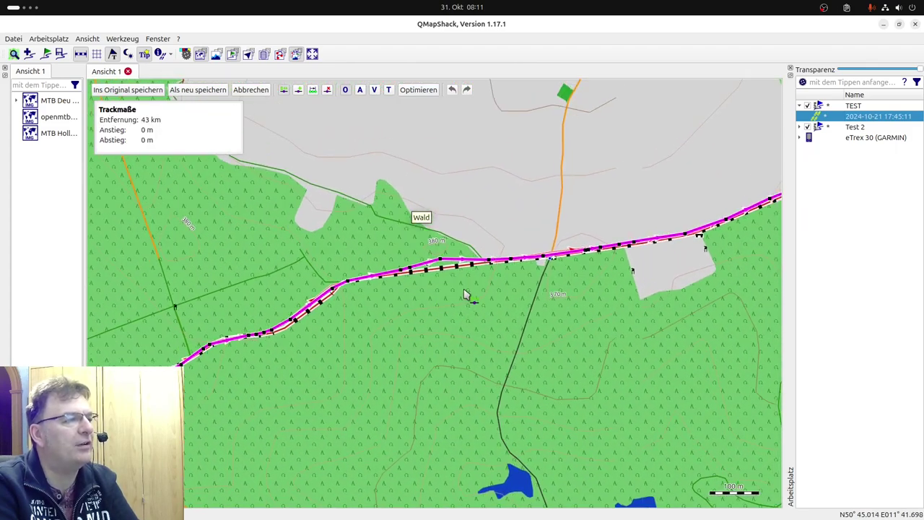
scroll(454, 308, "down", 5)
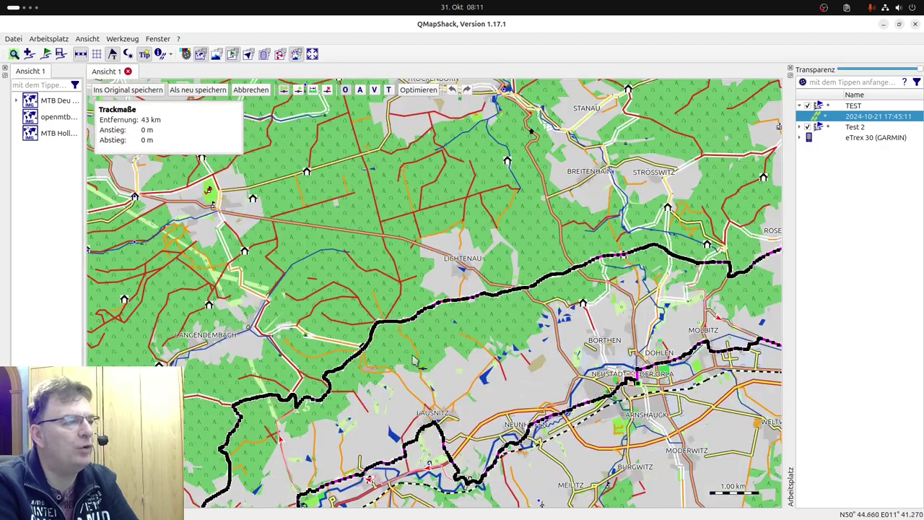
scroll(428, 334, "up", 3)
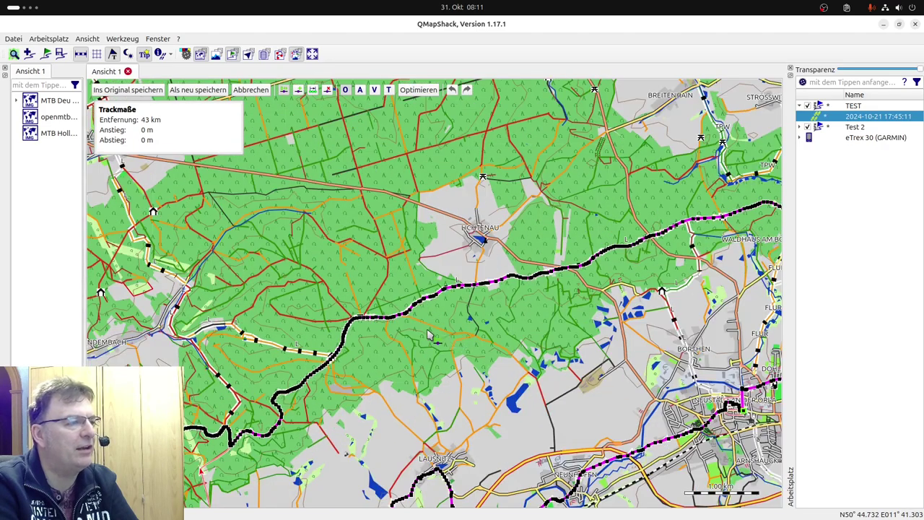
left_click_drag(294, 351, 503, 318)
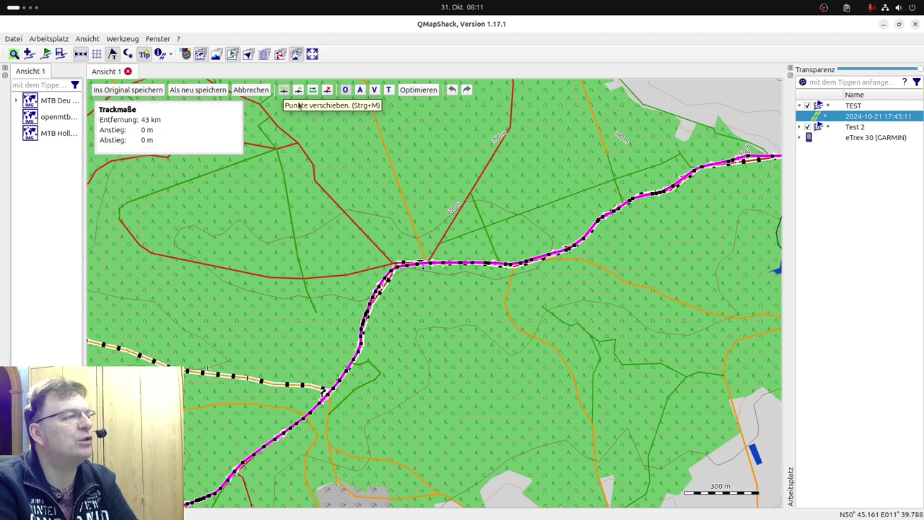
left_click(283, 92)
left_click(433, 263)
left_click(468, 195)
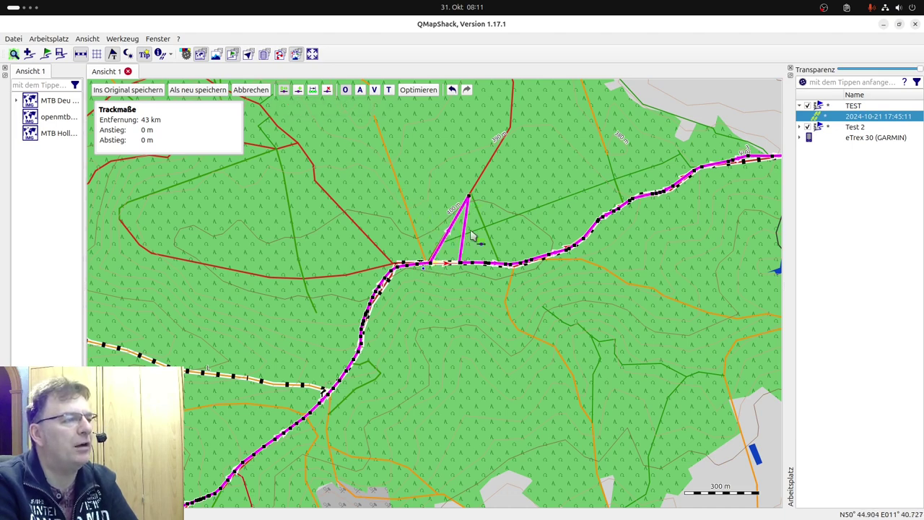
left_click(461, 260)
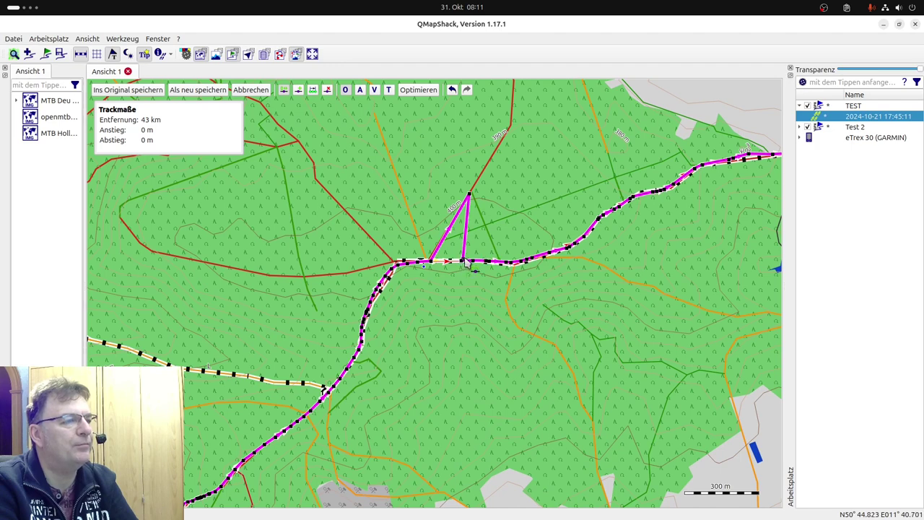
left_click(497, 256)
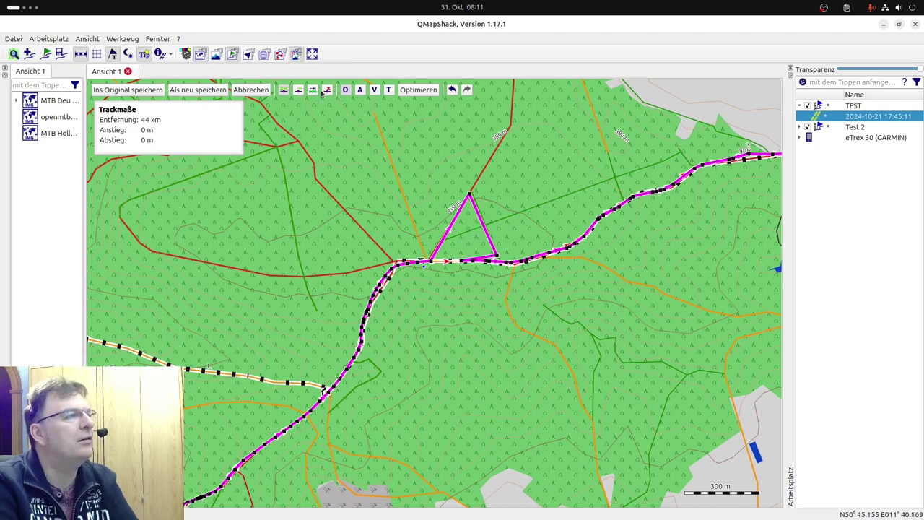
Delete the surplus track points beside the moved points in the forest and those of the spur along Orligasse in Oppurg.
left_click(327, 89)
left_click_drag(475, 265, 477, 265)
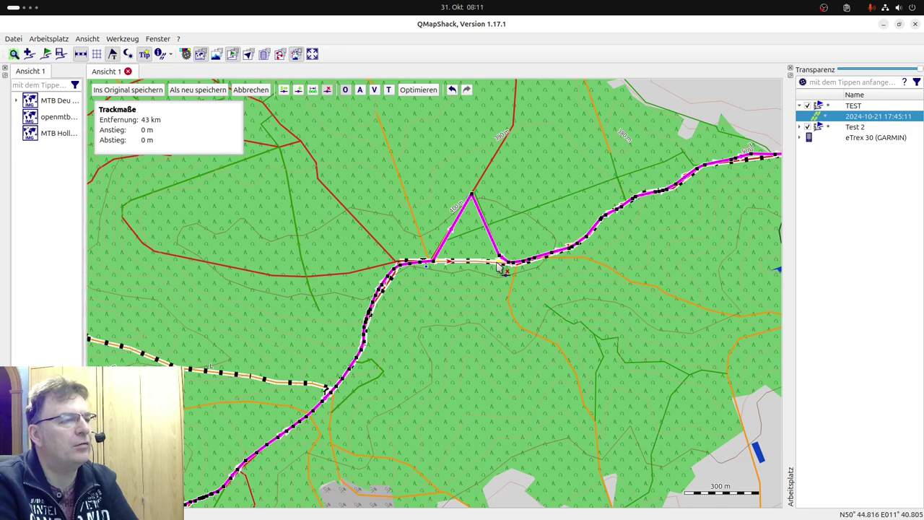
scroll(567, 303, "down", 2)
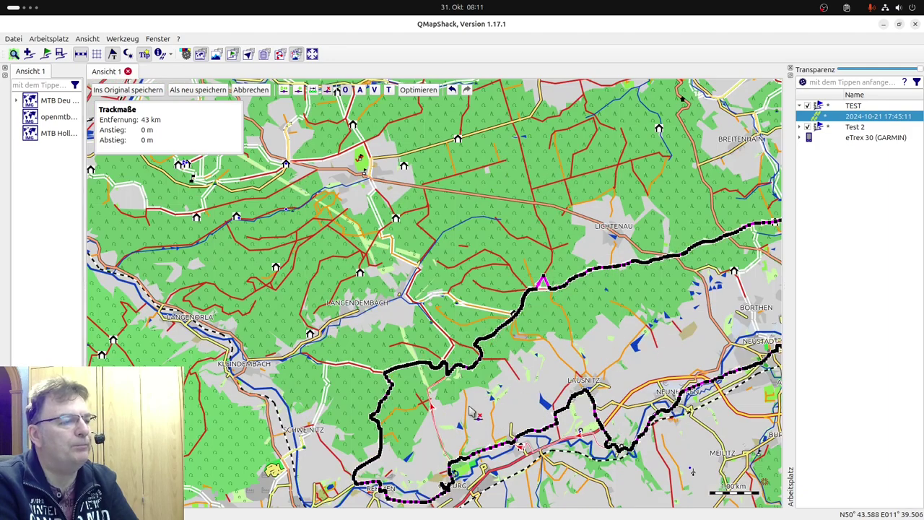
left_click_drag(427, 495, 482, 301)
scroll(501, 294, "up", 5)
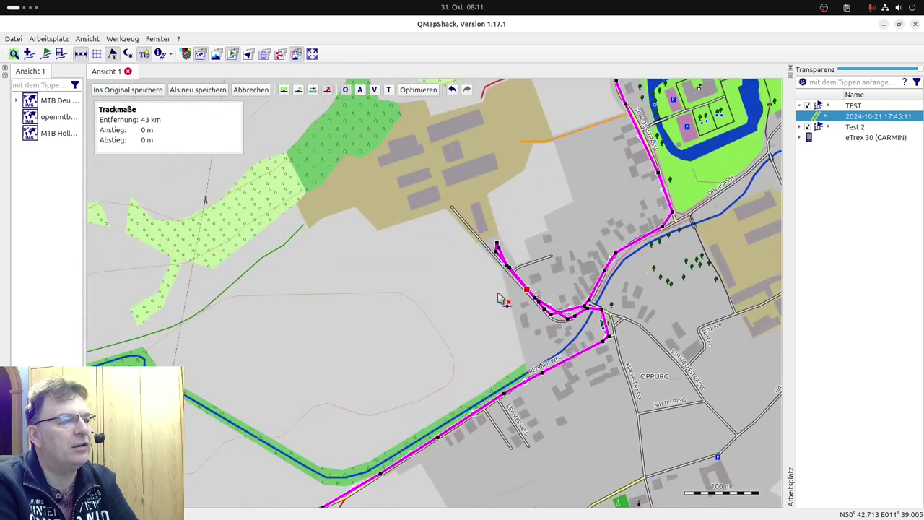
scroll(501, 282, "down", 1)
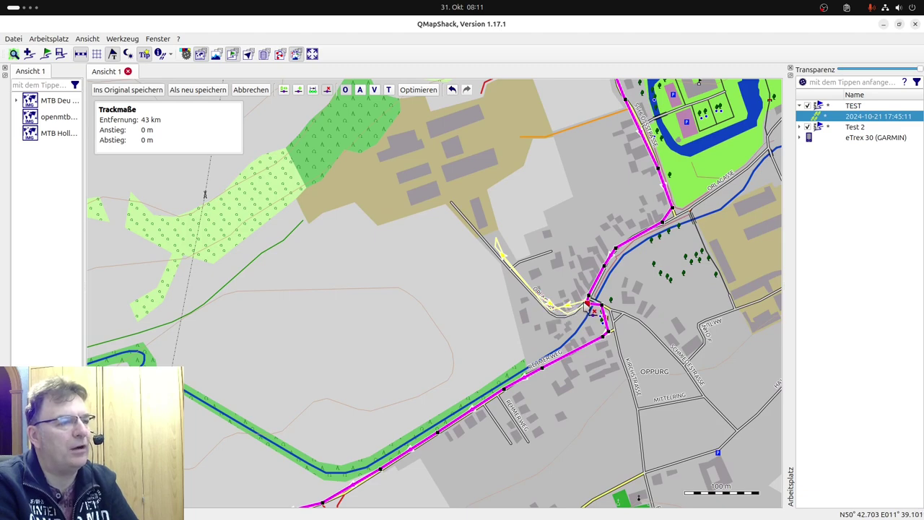
Insert two track points in Oppurg so the track follows the road east of the trees to the Rehmer Weg junction.
left_click_drag(502, 351, 365, 256)
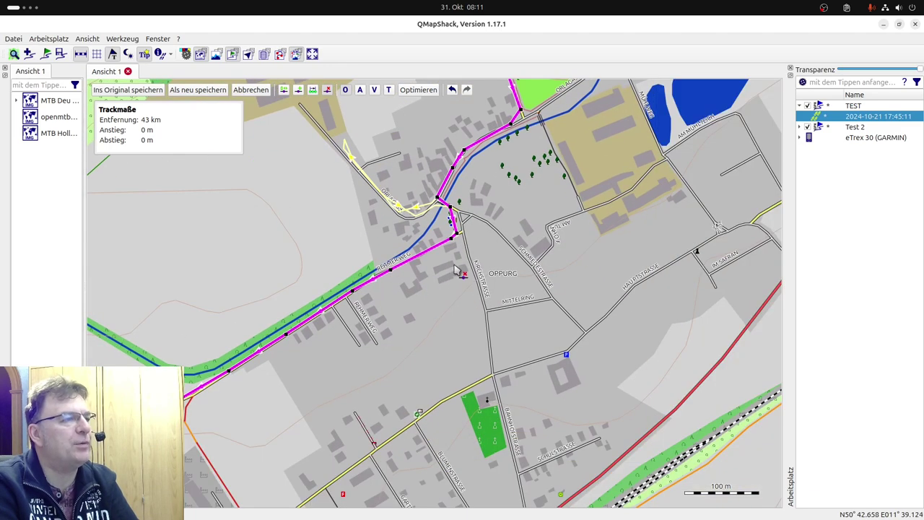
scroll(452, 214, "up", 3)
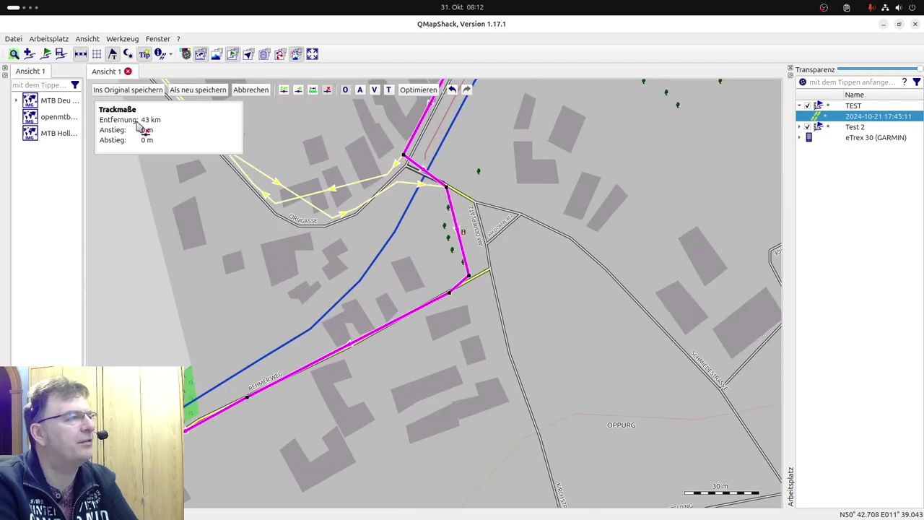
left_click(300, 93)
left_click(453, 210)
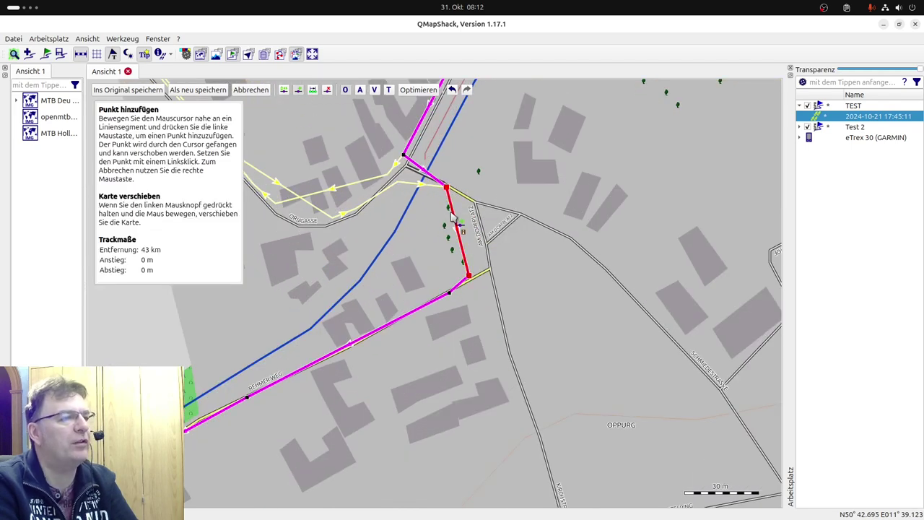
left_click(474, 201)
left_click(477, 214)
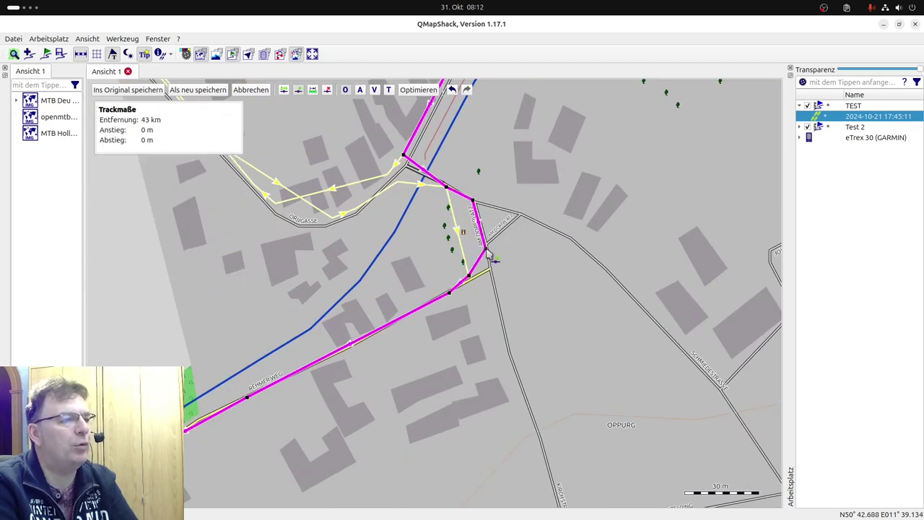
left_click(490, 268)
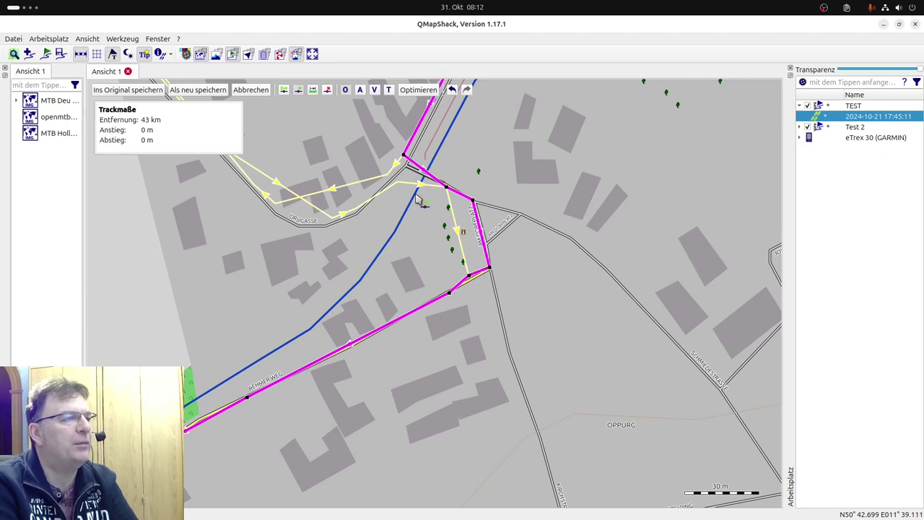
Insert three track points east of Am Anger, two along the lane north of the Orla and one on the main road.
scroll(497, 355, "down", 4)
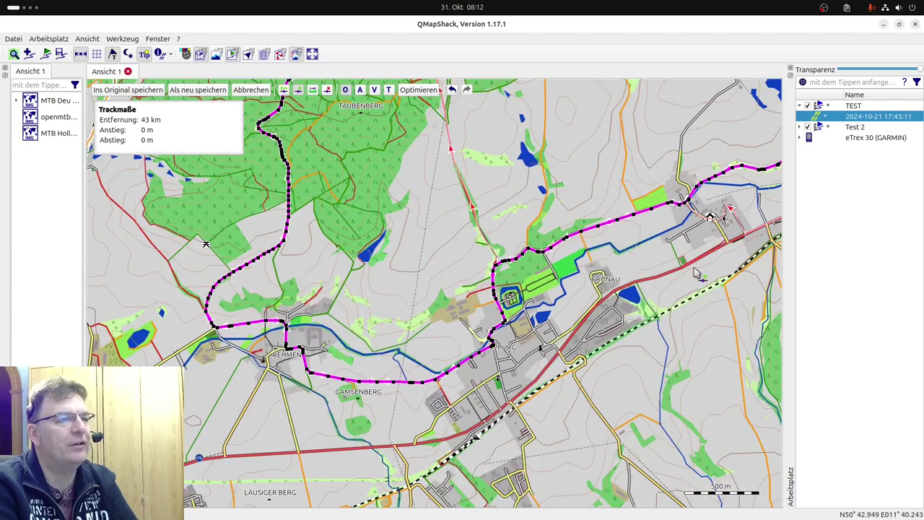
left_click_drag(721, 254, 493, 400)
left_click_drag(708, 437, 356, 427)
left_click_drag(684, 294, 467, 395)
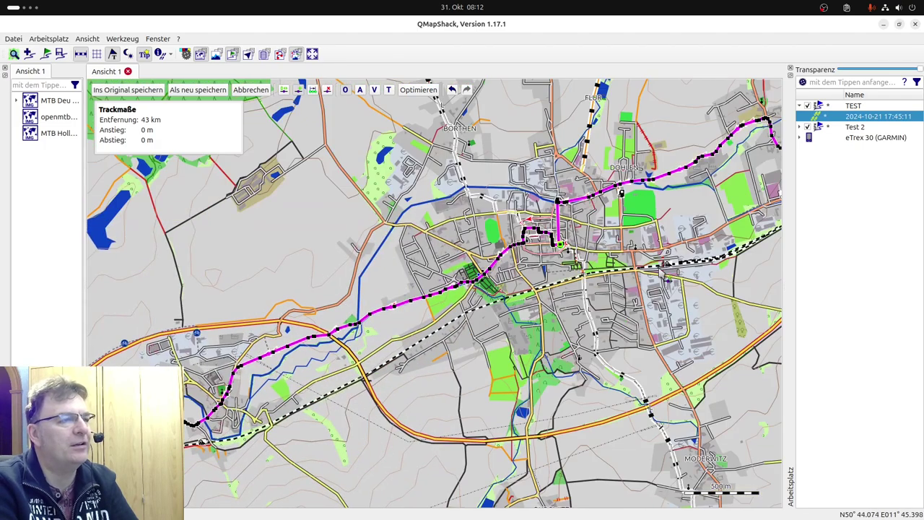
left_click_drag(656, 268, 430, 398)
scroll(572, 242, "up", 4)
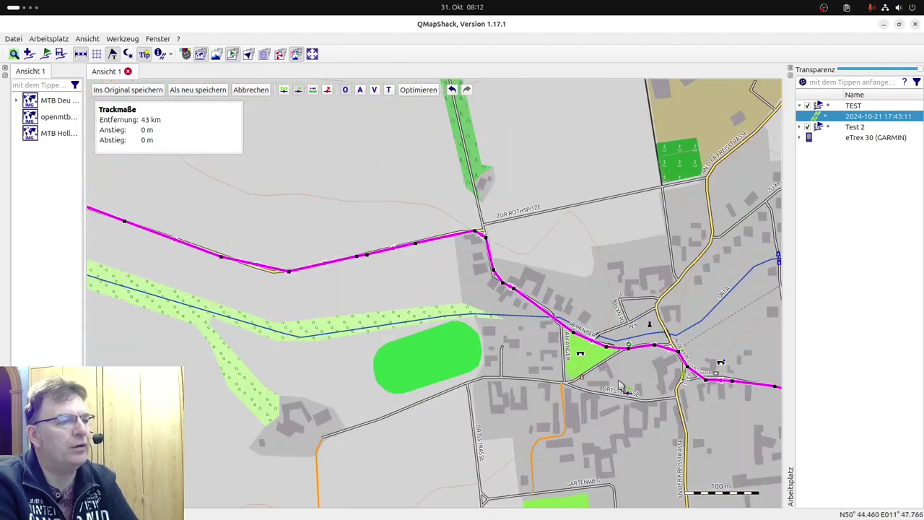
left_click_drag(618, 383, 478, 397)
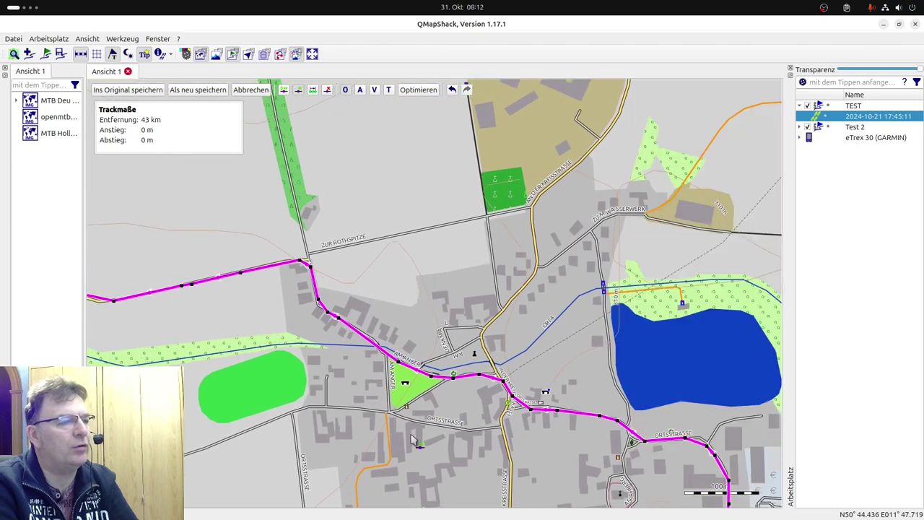
scroll(459, 394, "up", 1)
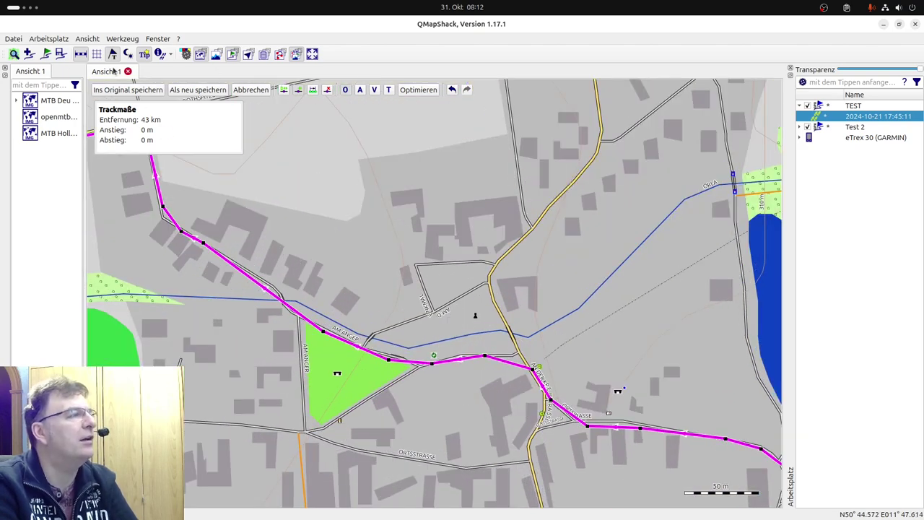
left_click(299, 91)
left_click(403, 361)
left_click(431, 310)
left_click(484, 284)
left_click(443, 368)
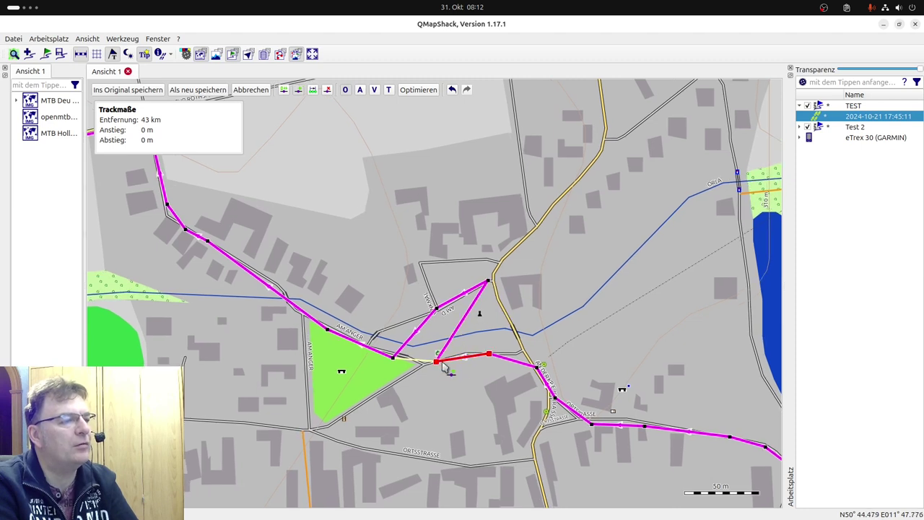
left_click(507, 318)
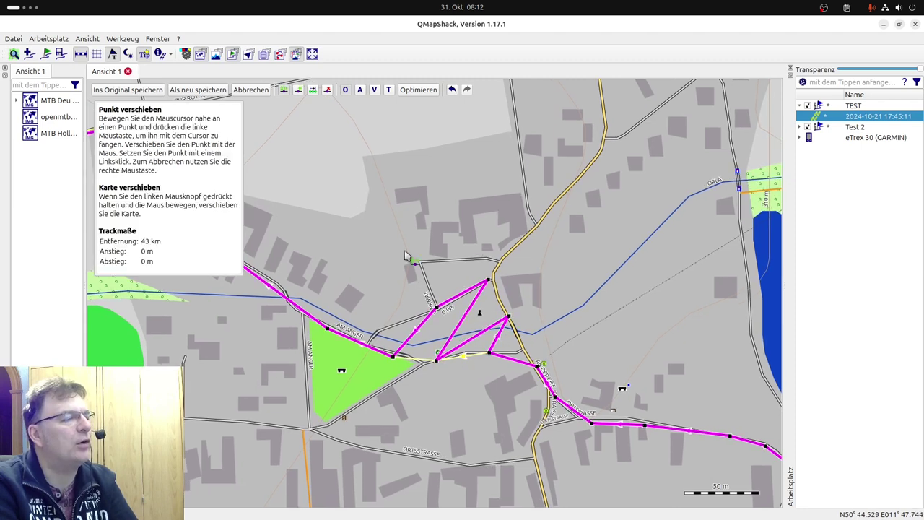
Move the two track points south of the Orla onto the main road and the one near Am Anger back to the lane junction.
left_click(436, 359)
left_click(498, 298)
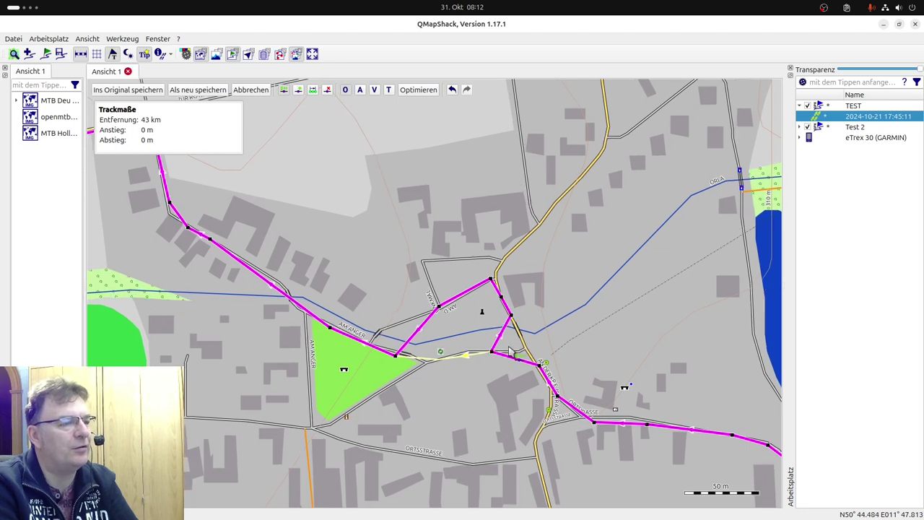
left_click(492, 352)
left_click(521, 340)
left_click(396, 355)
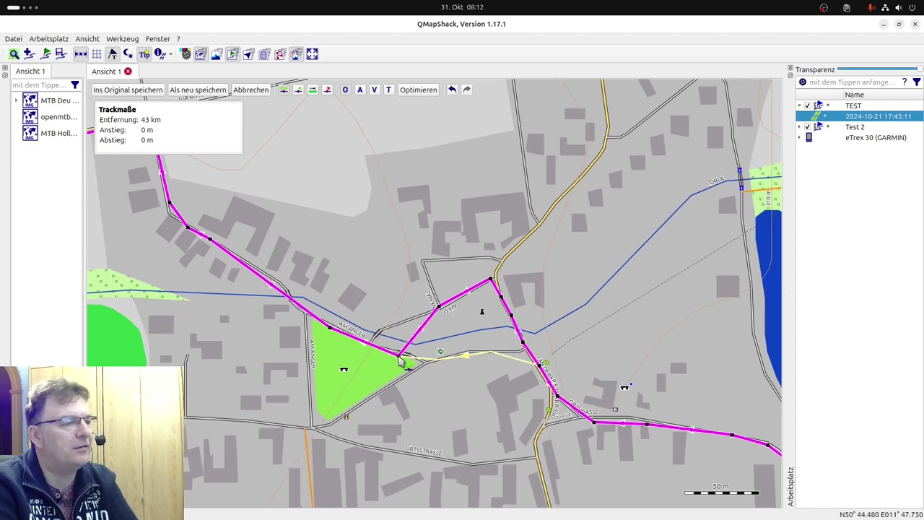
left_click(370, 340)
Insert a track point just north-east of the Am Anger junction so the track follows the bend in the lane.
left_click(298, 89)
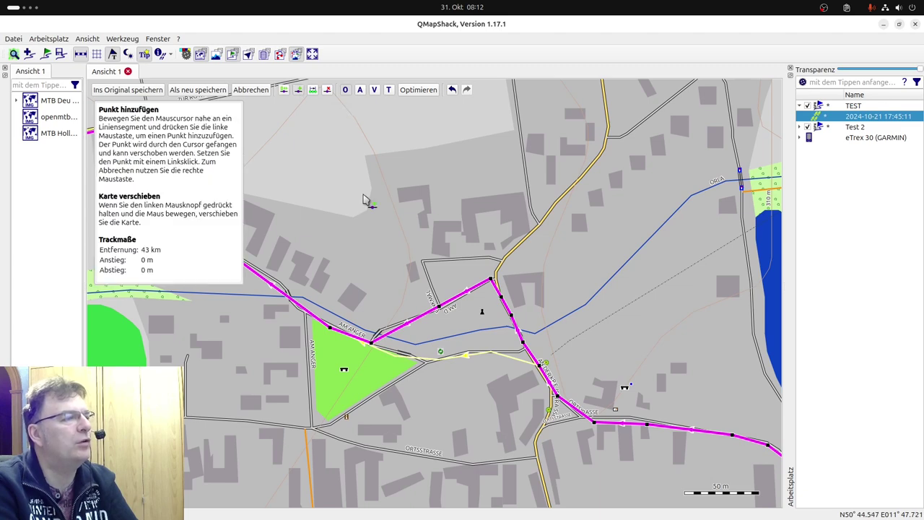
left_click(410, 334)
left_click(380, 331)
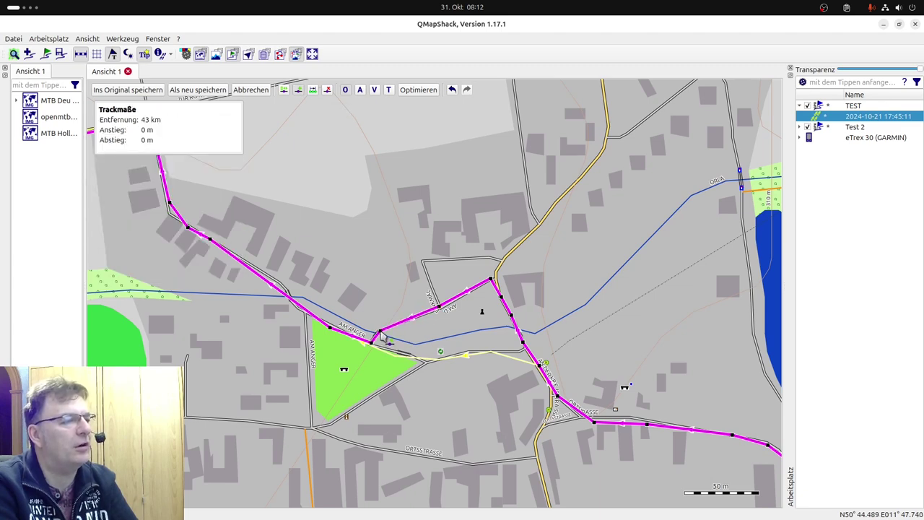
Look over the rest of the edited track through Miesitz and Zwackau and view the route as a whole.
scroll(613, 440, "down", 4)
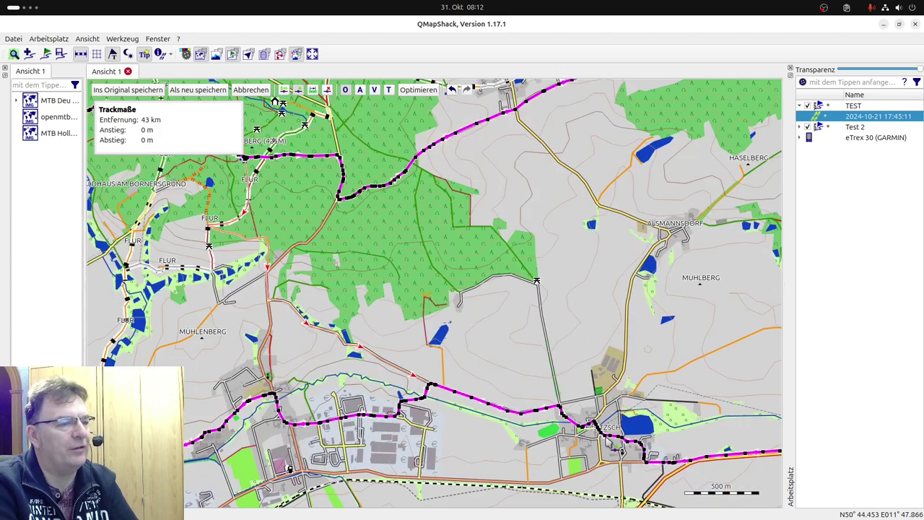
left_click_drag(681, 319, 110, 323)
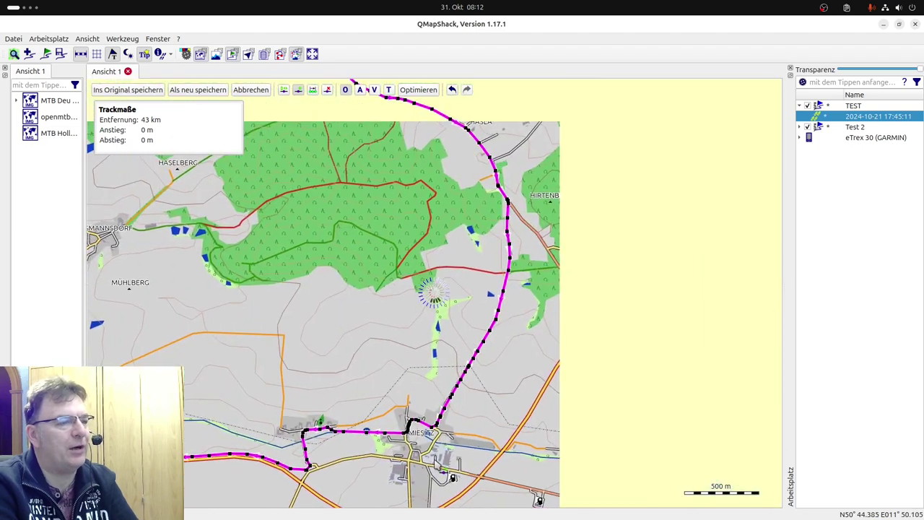
left_click_drag(378, 87, 776, 355)
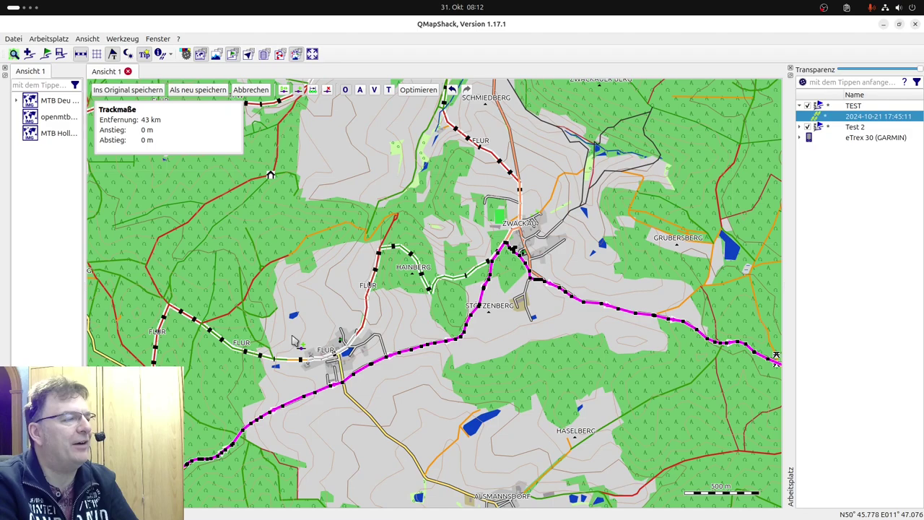
scroll(450, 270, "down", 1)
scroll(484, 376, "down", 1)
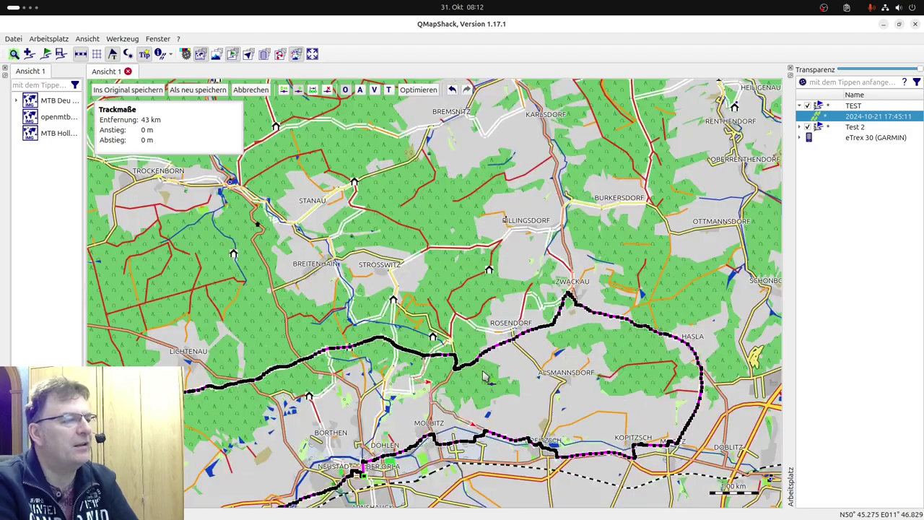
left_click_drag(333, 422, 520, 283)
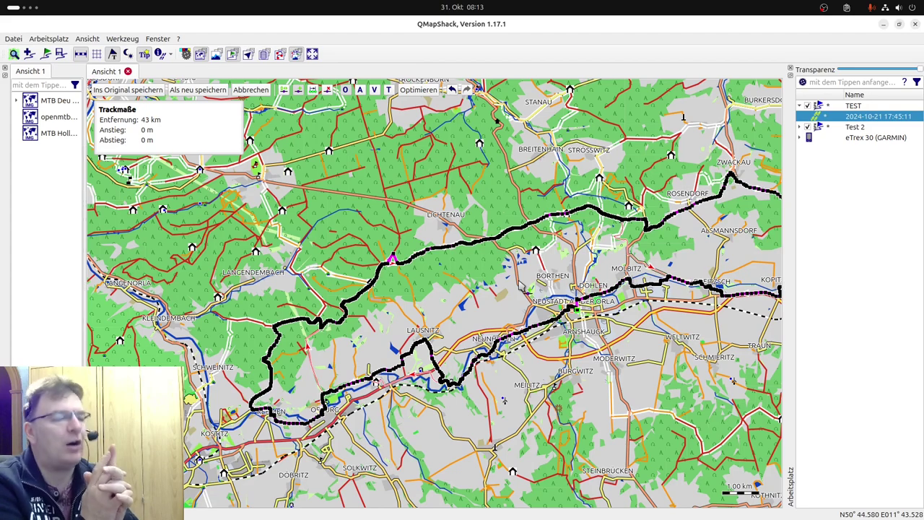
scroll(524, 288, "up", 1)
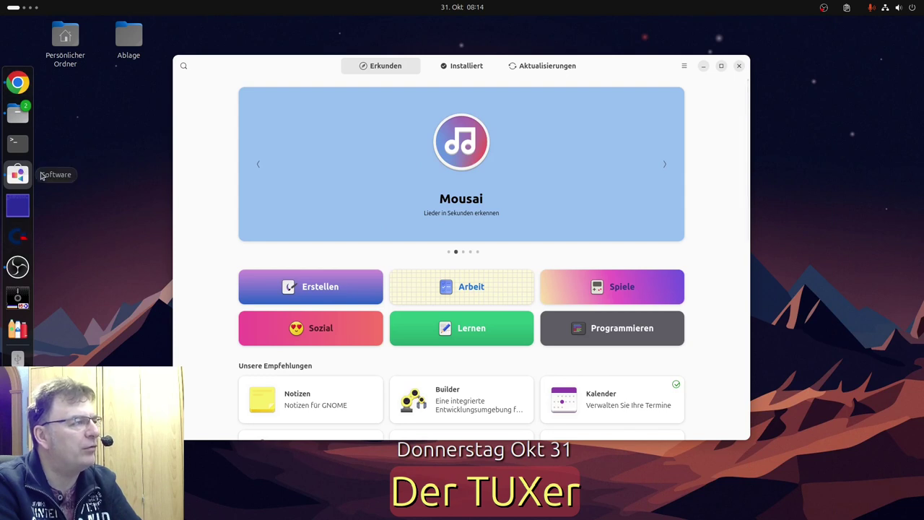
Search the software catalogue for "gps" and enlarge the window to show more of the list.
left_click(183, 66)
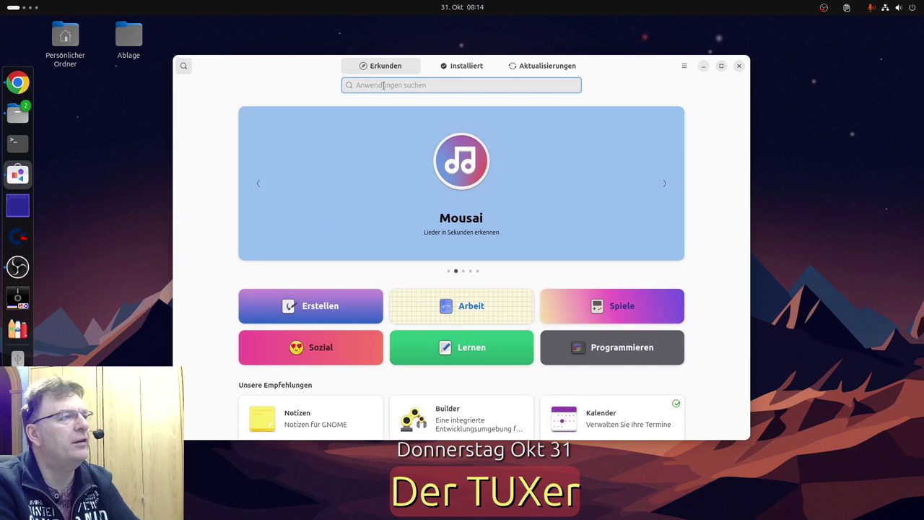
type("gps")
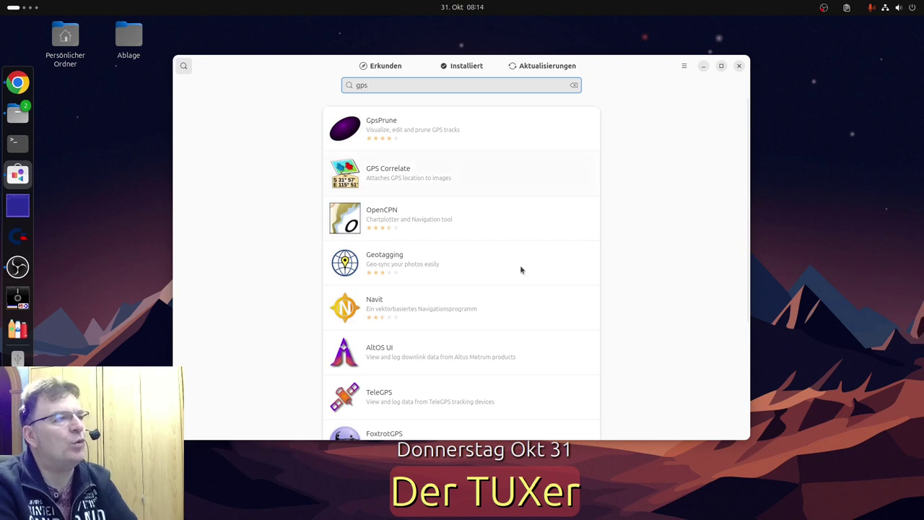
left_click_drag(746, 443, 771, 516)
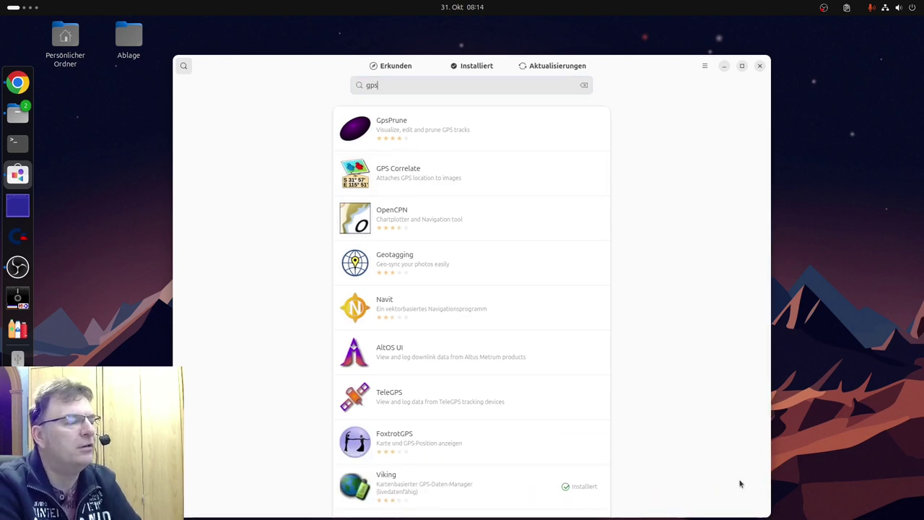
Open the GpsPrune entry, install the program and return to the search results.
left_click(394, 132)
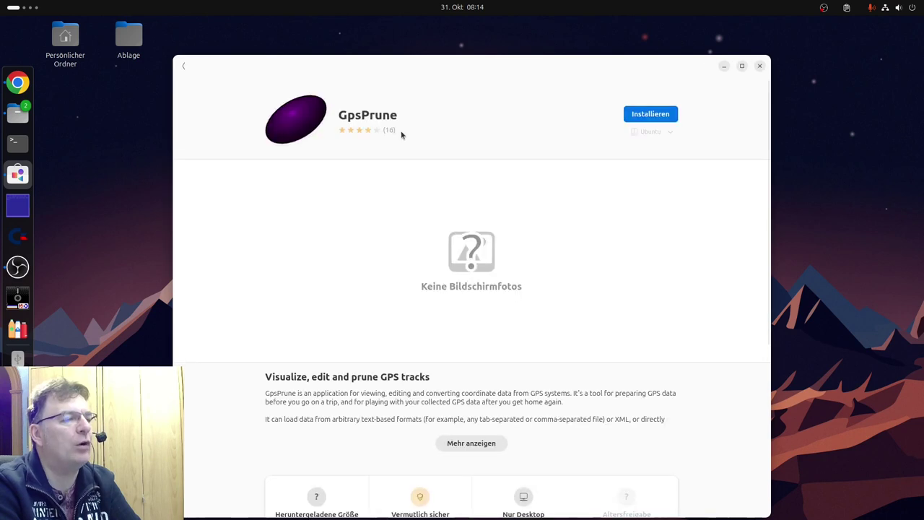
key("alt+Left")
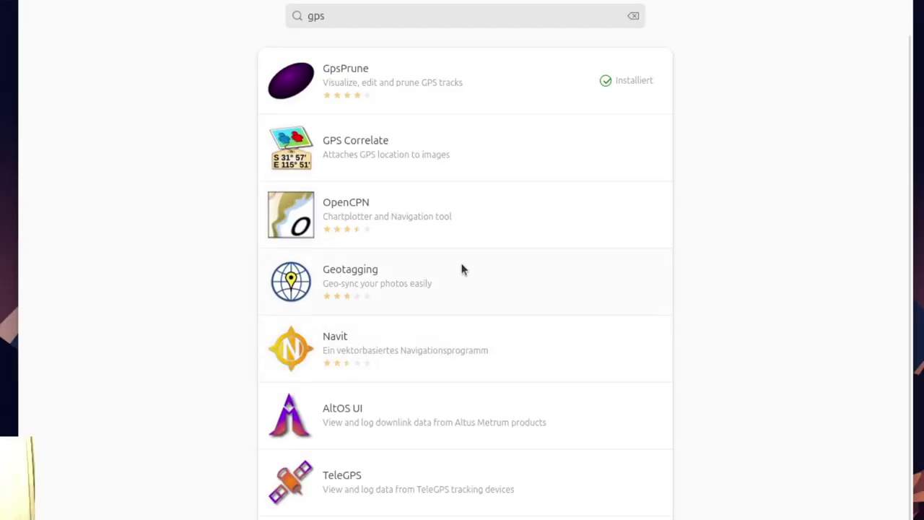
View the Geotagging entry with its sample images and the Navit entry, and return to the search results.
left_click(371, 287)
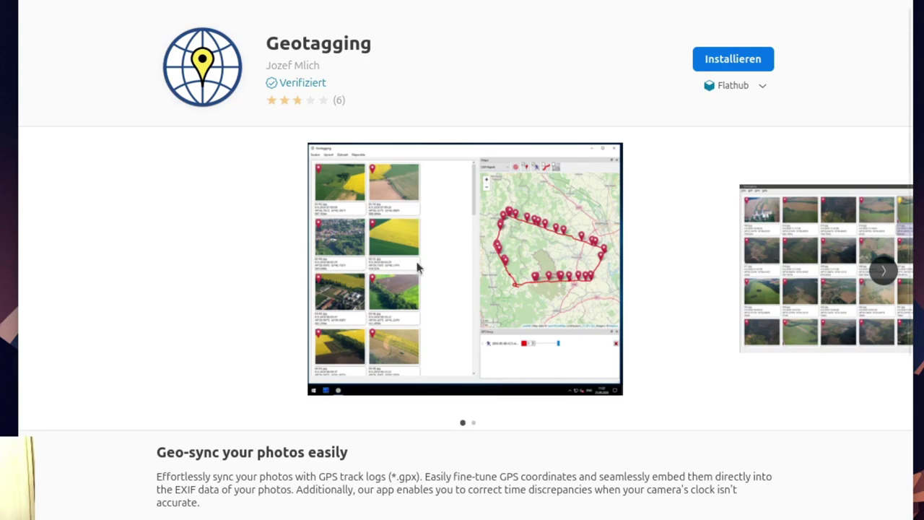
left_click(881, 270)
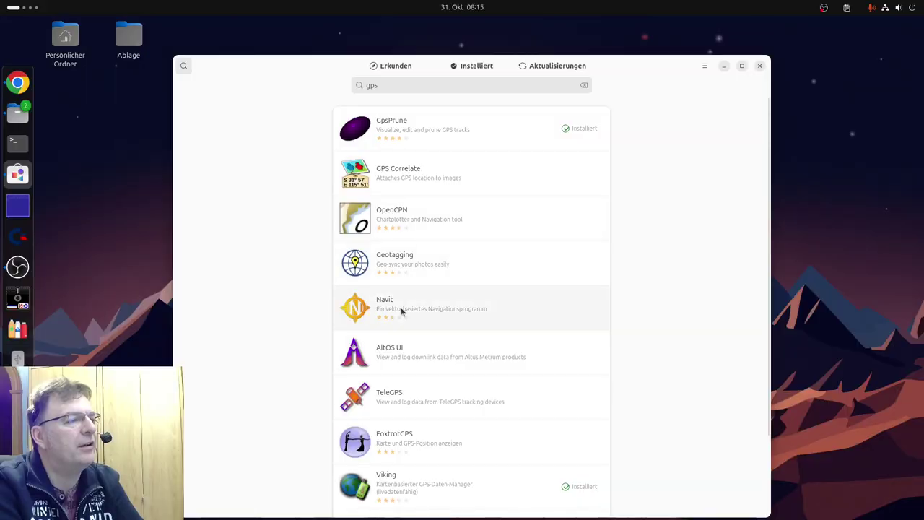
left_click(402, 311)
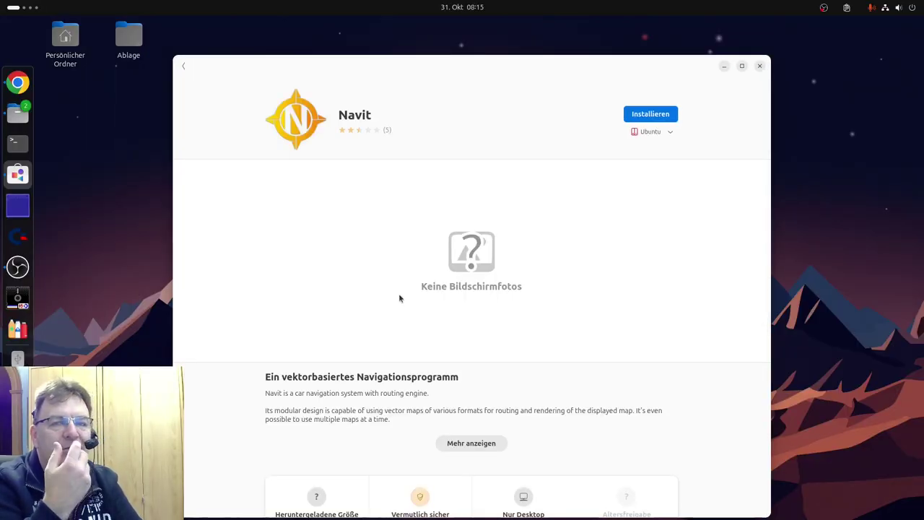
left_click(184, 66)
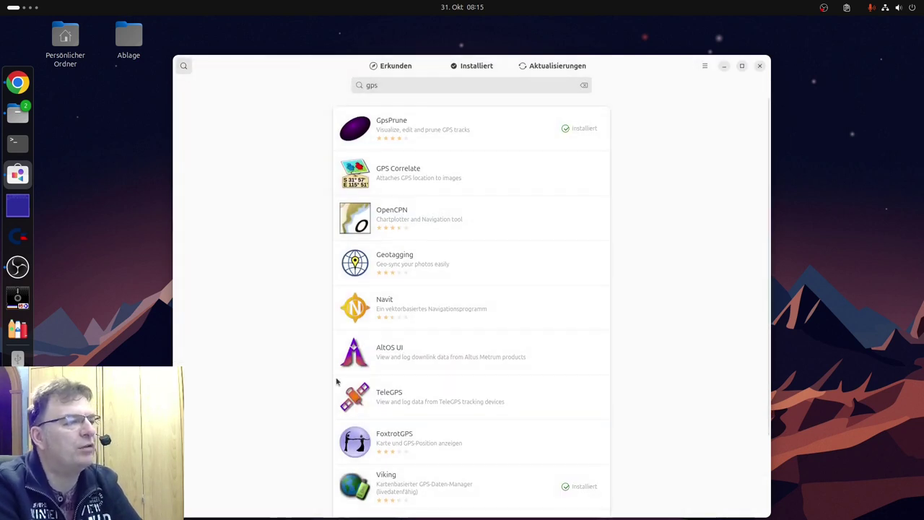
Open the FoxtrotGPS entry, install the program and return to the search results.
left_click(418, 430)
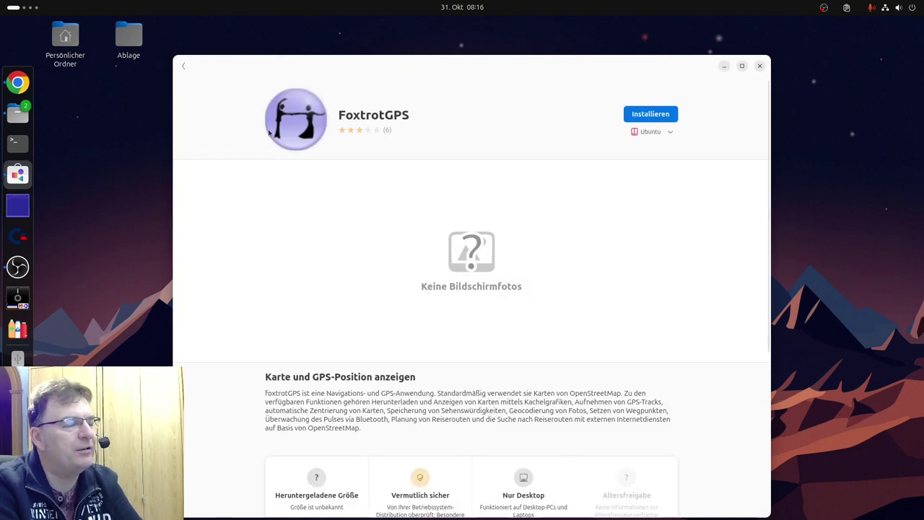
key("alt+Left")
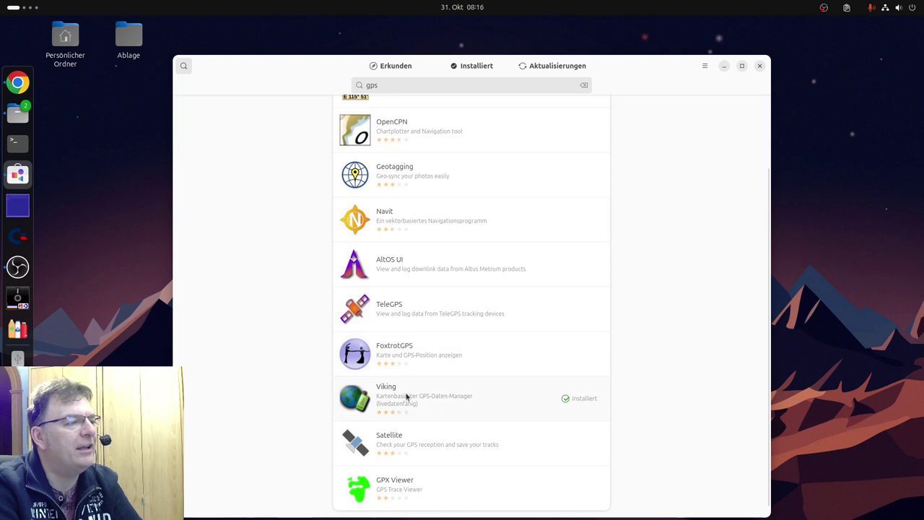
scroll(476, 386, "down", 1)
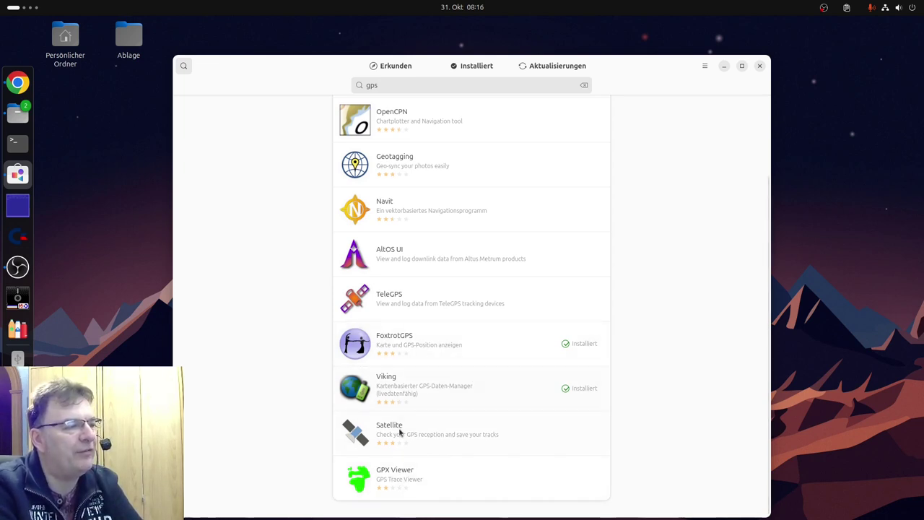
View the GPX Viewer entry with its description and return to the start of the search results.
left_click(401, 481)
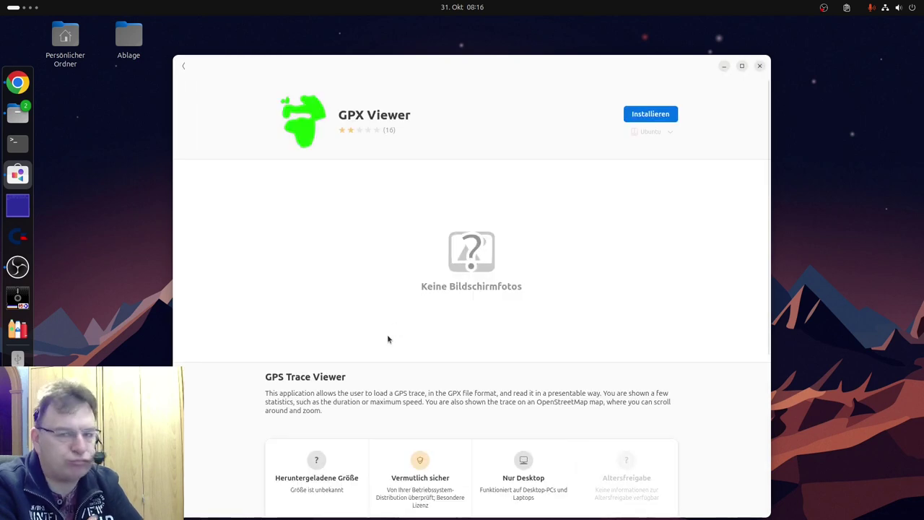
left_click(178, 68)
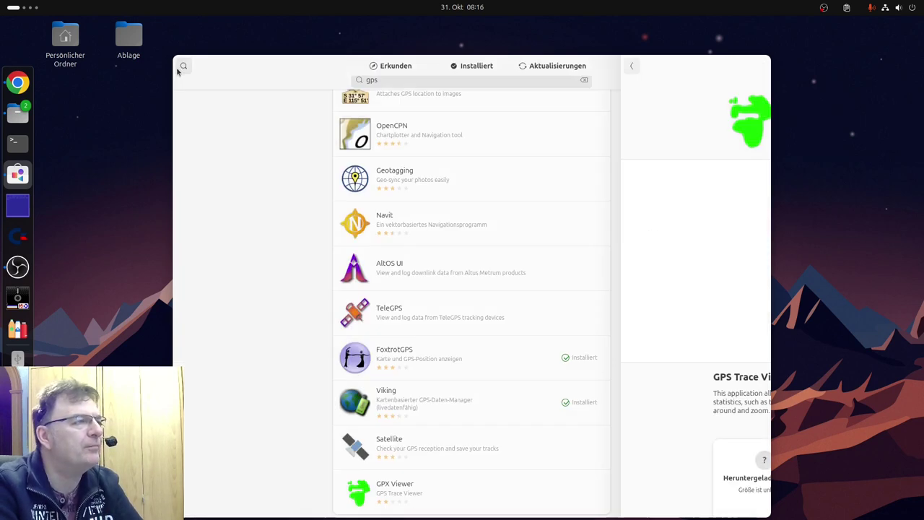
scroll(389, 229, "up", 2)
Search the software catalogue for "gpx", view the gpx-viewer entry and return to the results.
left_click_drag(386, 85, 345, 83)
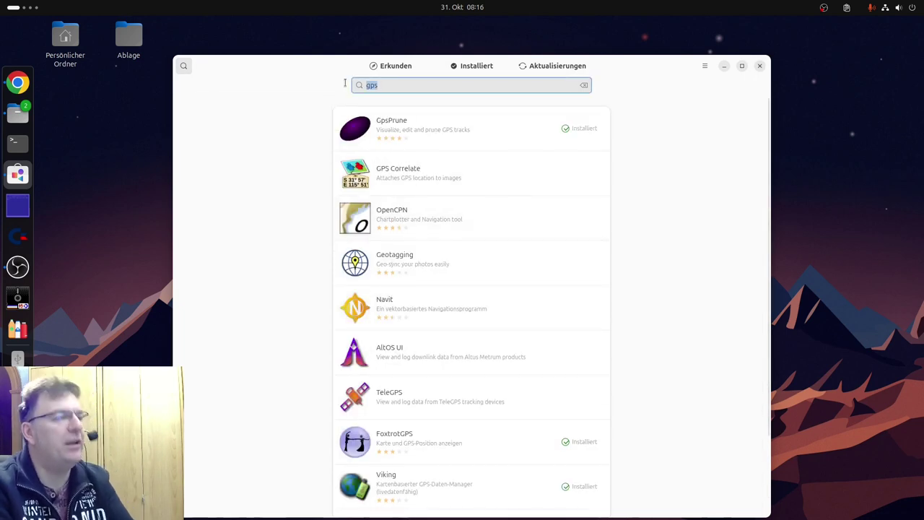
type("gp")
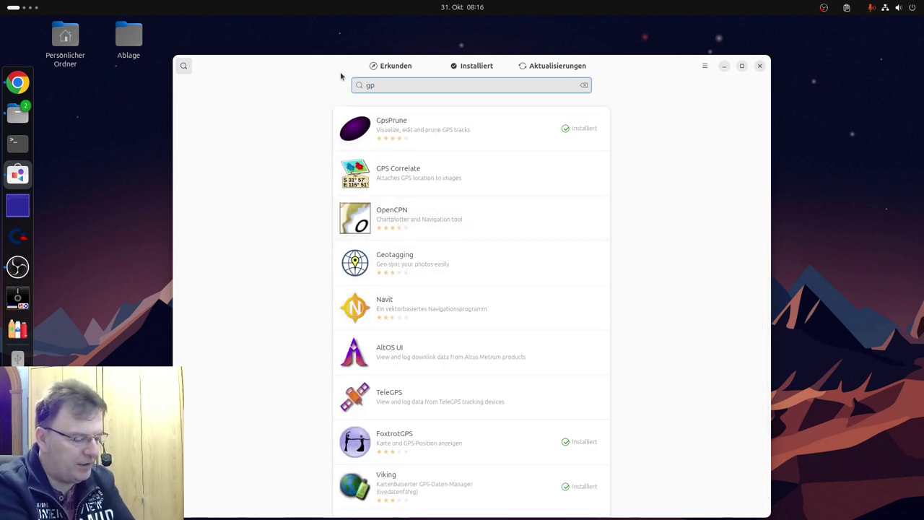
type("x")
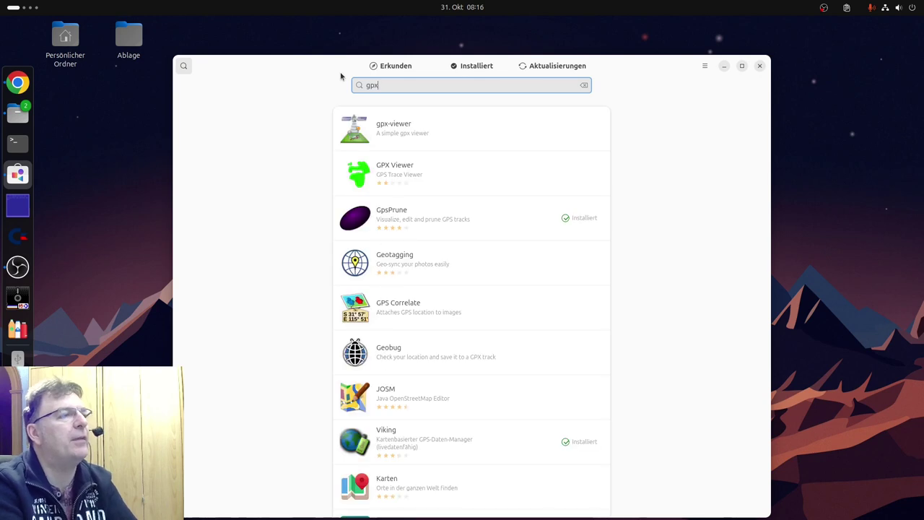
left_click(387, 137)
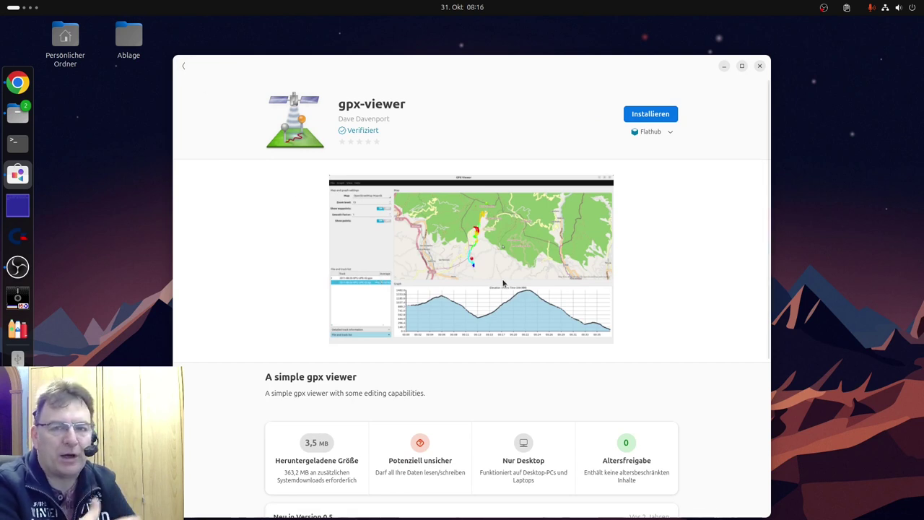
left_click(183, 66)
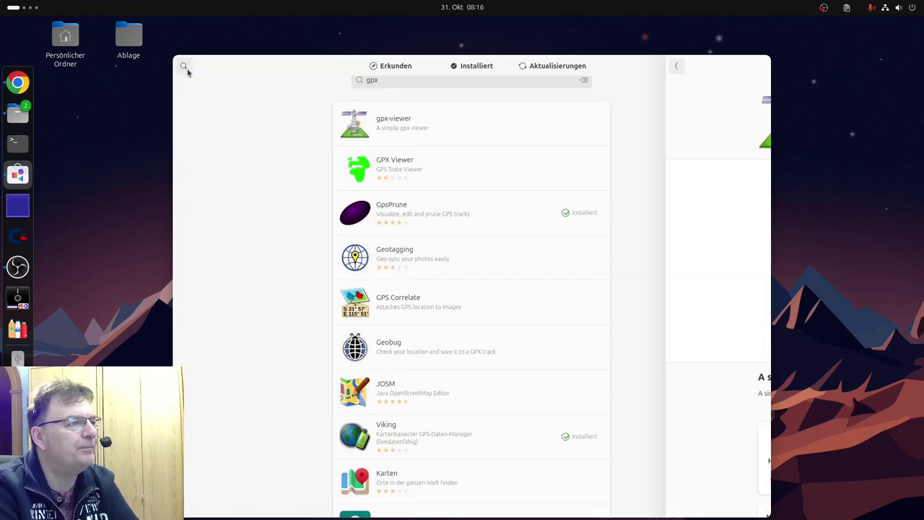
Read the ubuntuusers wiki article on OpenStreetMap programs, from the overview table through the program descriptions to MapSource.
left_click(340, 233)
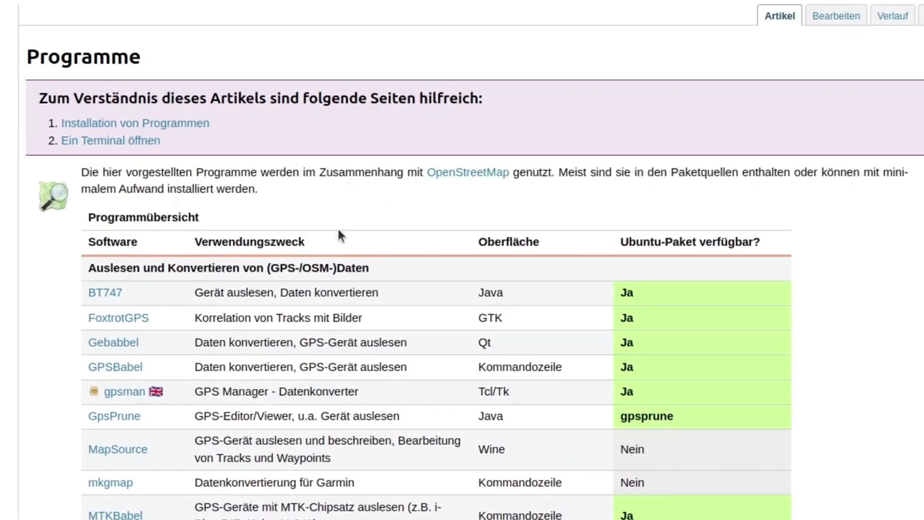
scroll(270, 268, "down", 2)
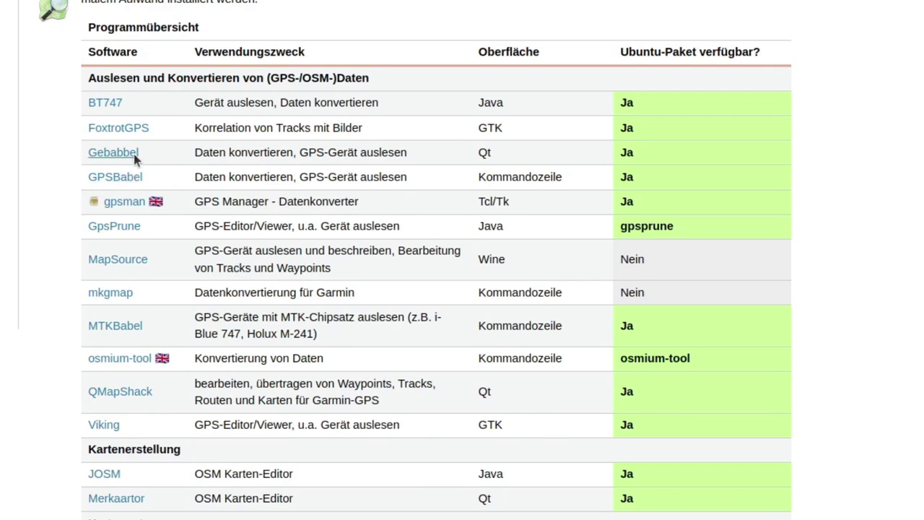
scroll(192, 228, "down", 1)
scroll(192, 228, "down", 3)
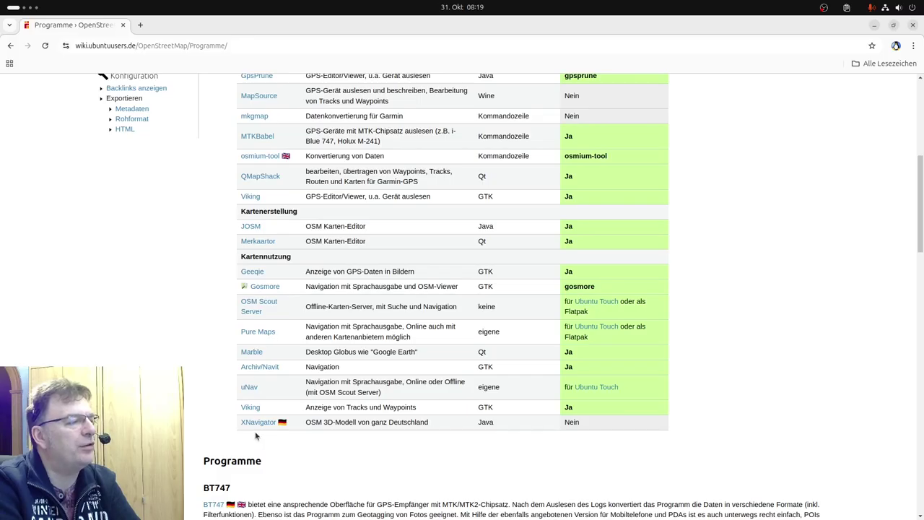
scroll(365, 447, "down", 3)
scroll(365, 452, "down", 2)
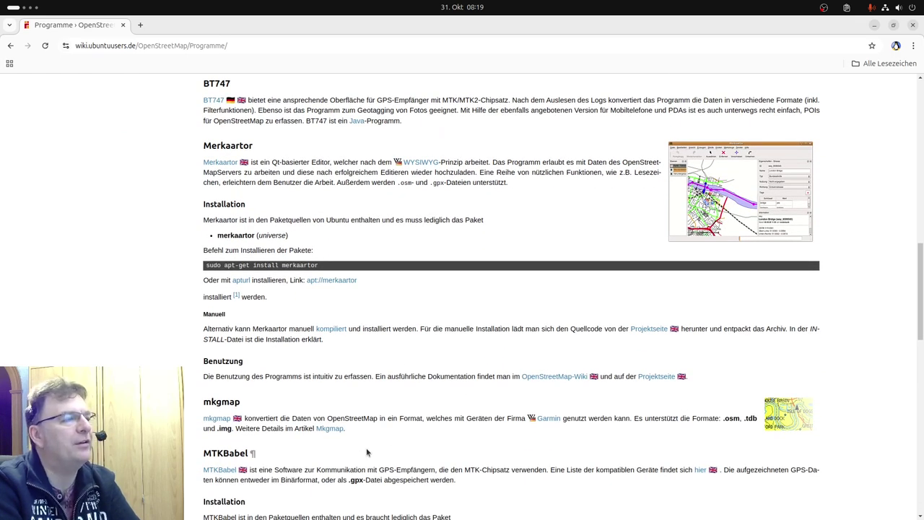
scroll(367, 452, "down", 3)
scroll(366, 446, "down", 4)
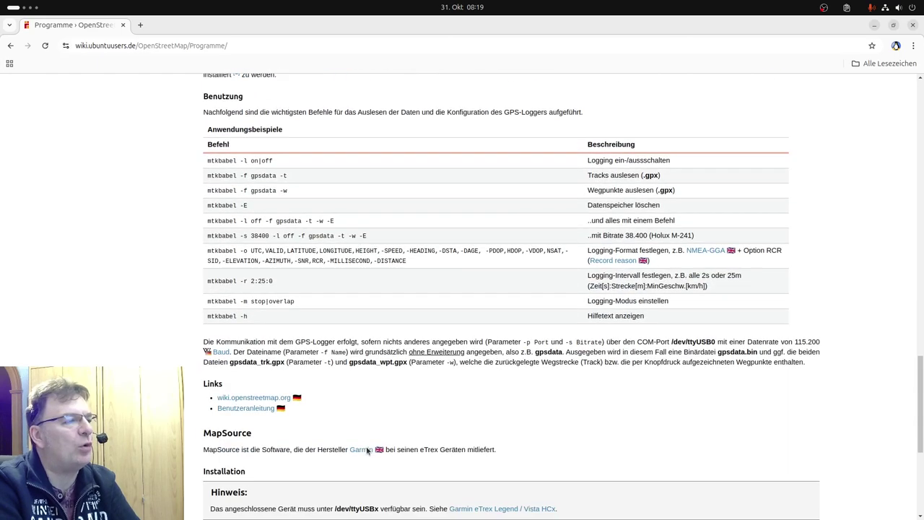
scroll(367, 449, "down", 5)
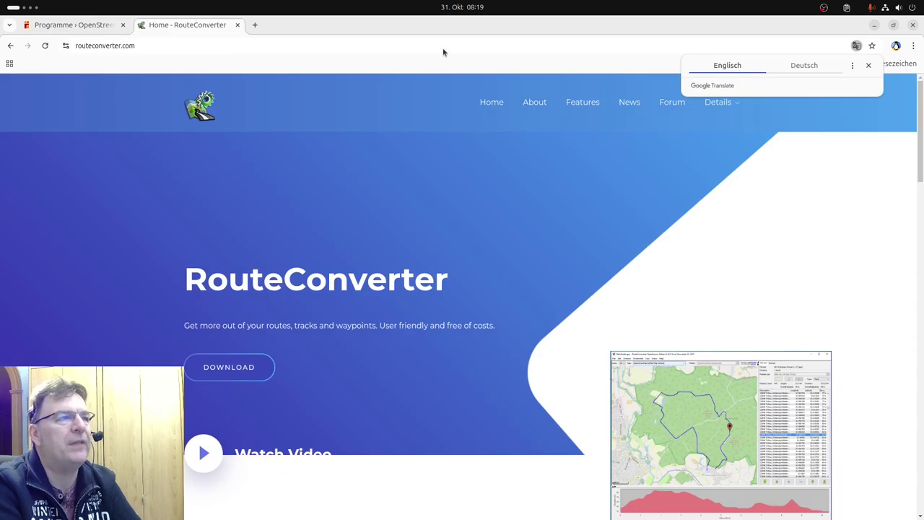
Examine the RouteConverter downloads page for the Linux release and Java 17 requirement, and return to the site's home page.
left_click(868, 65)
mouse_move(712, 103)
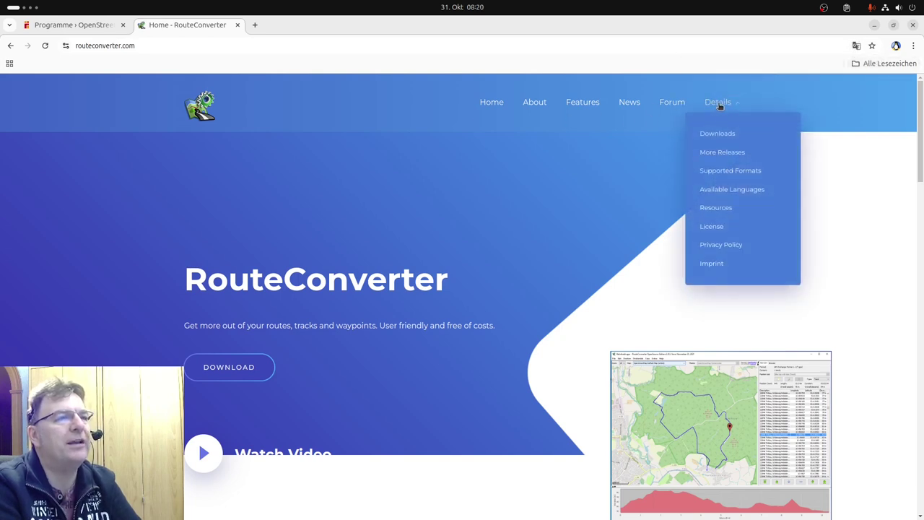
left_click(711, 133)
scroll(404, 243, "down", 3)
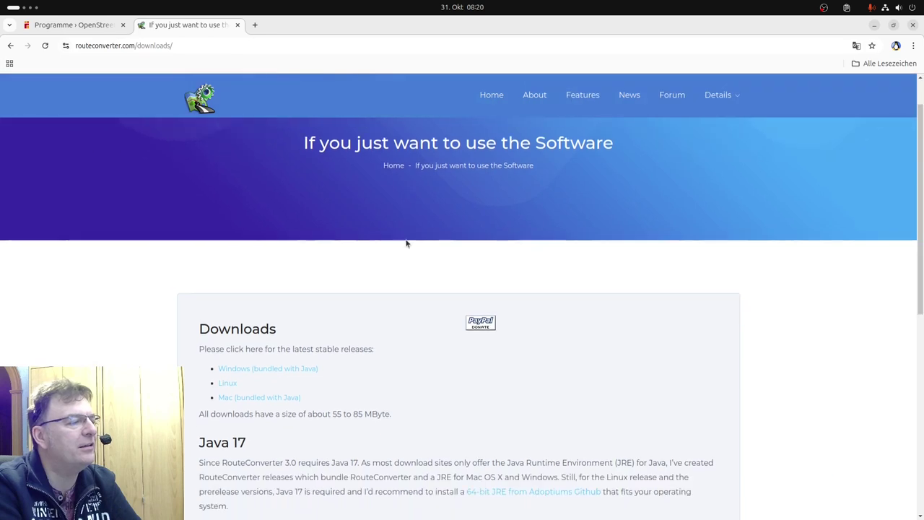
left_click_drag(201, 373, 375, 370)
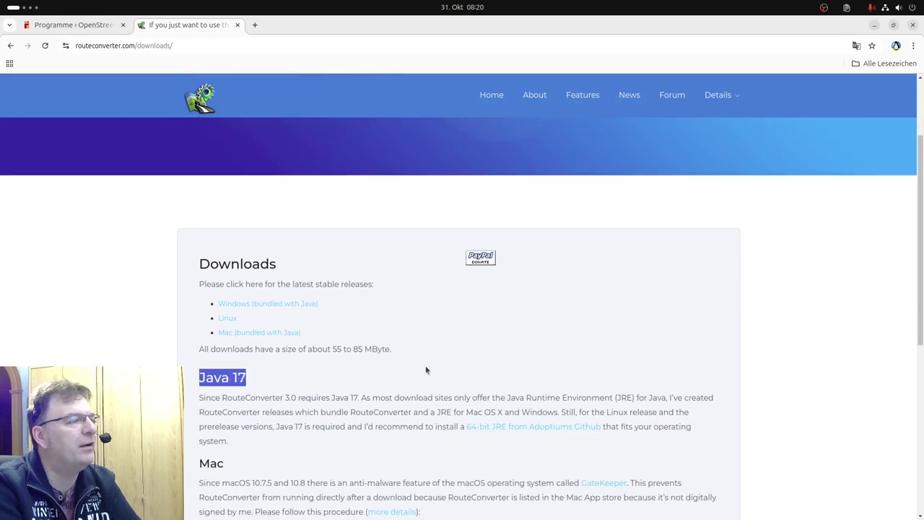
left_click_drag(242, 320, 205, 322)
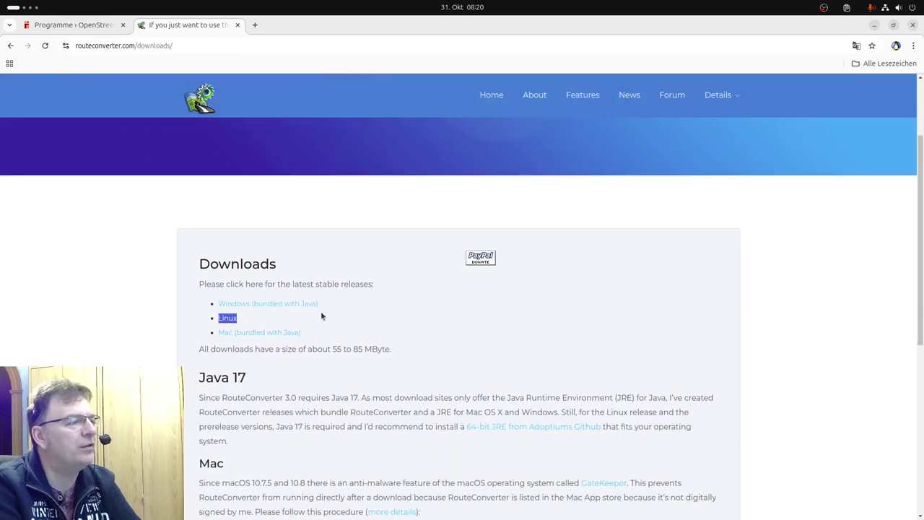
scroll(466, 328, "down", 9)
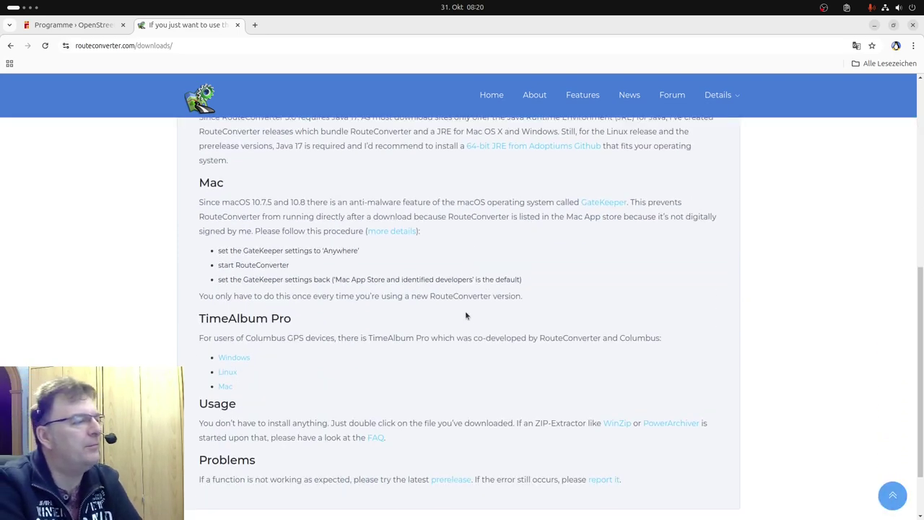
scroll(465, 314, "up", 10)
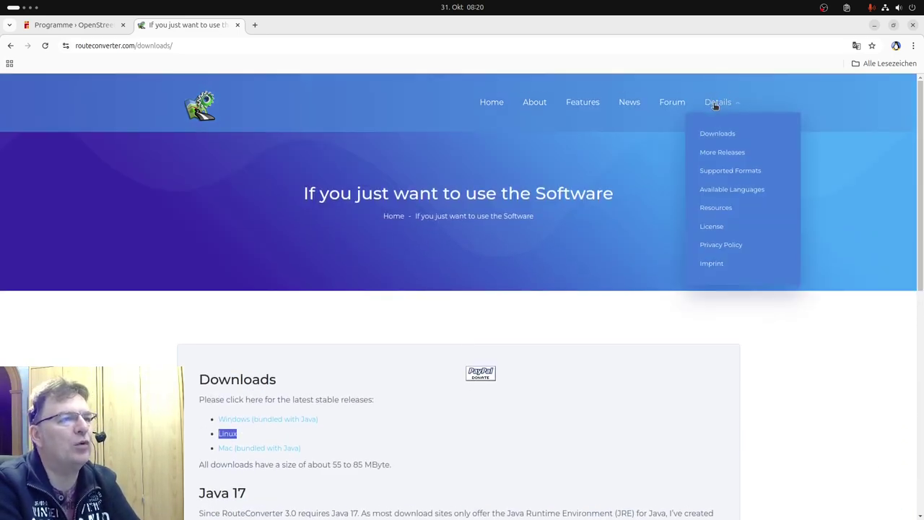
left_click(200, 106)
Search the web for "flatpak hub" and open the Flathub website.
left_click(200, 43)
type("fl")
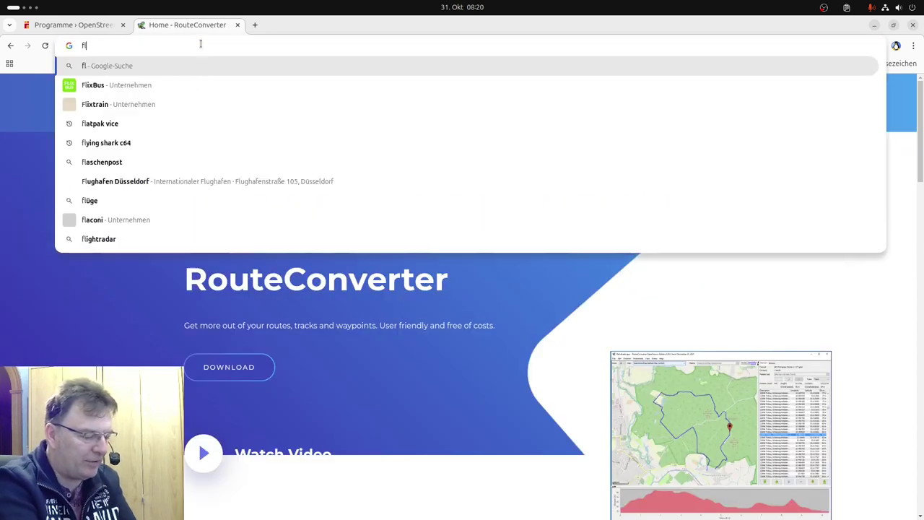
type("atpak hub")
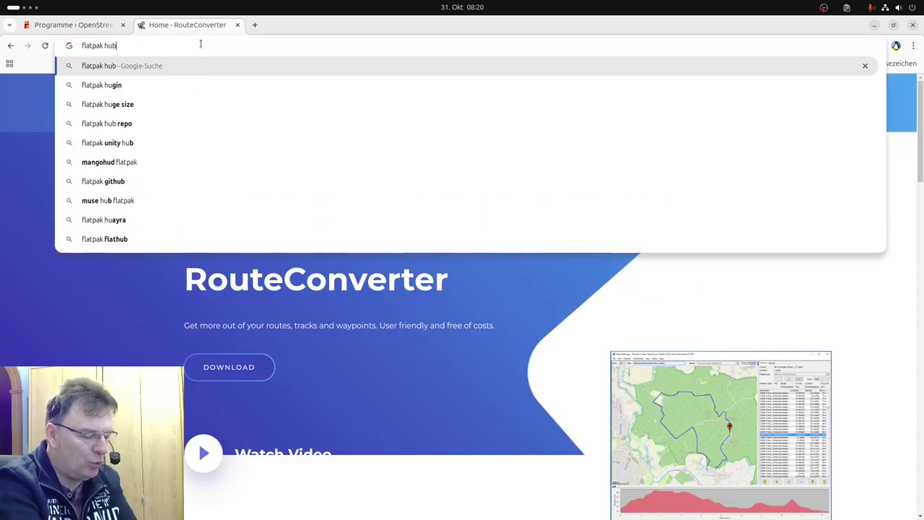
key("Return")
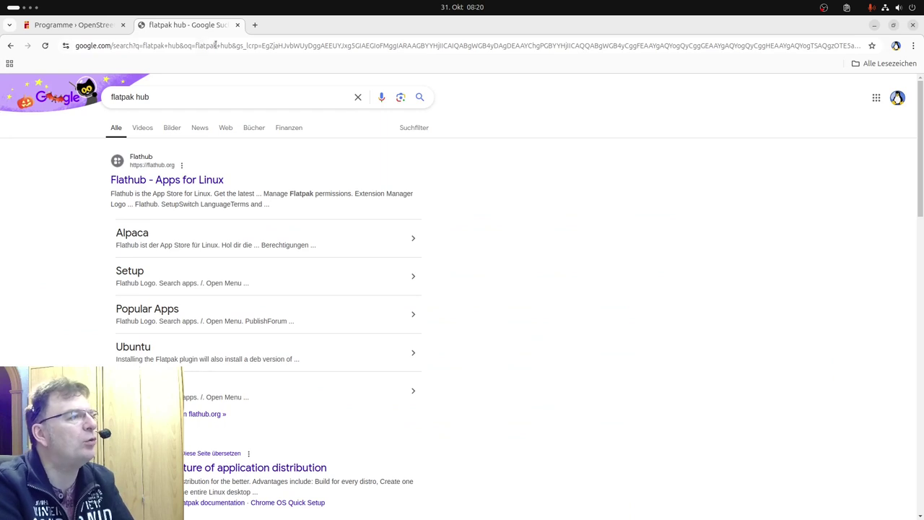
left_click(182, 179)
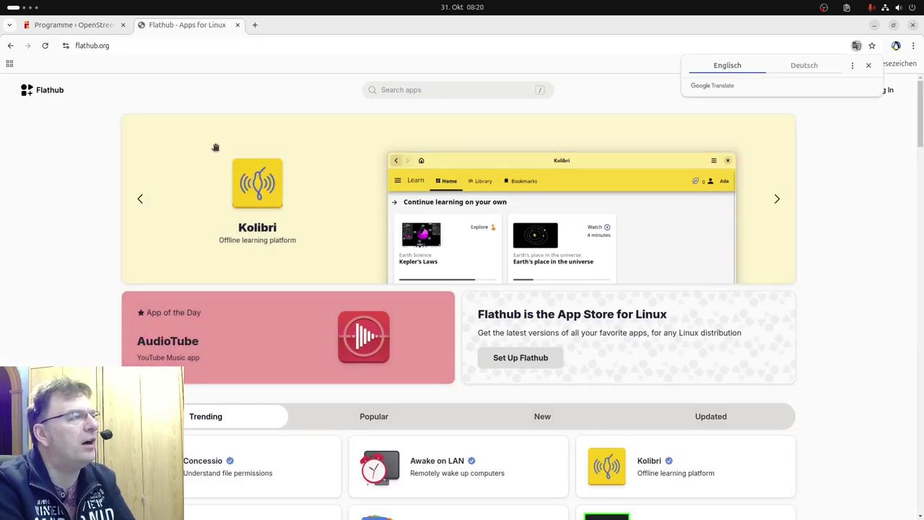
Search Flathub for "gps", look over the listed apps, and search for "cycling".
left_click(416, 91)
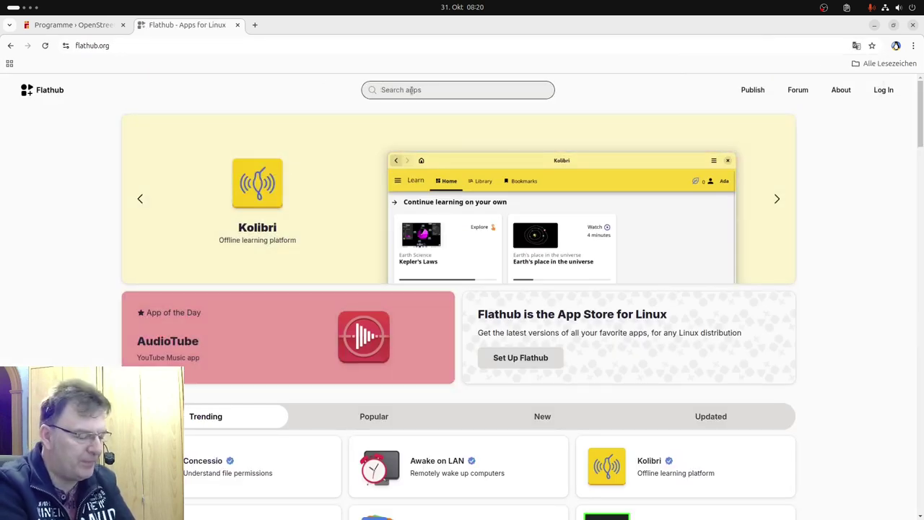
type("gps")
key("Return")
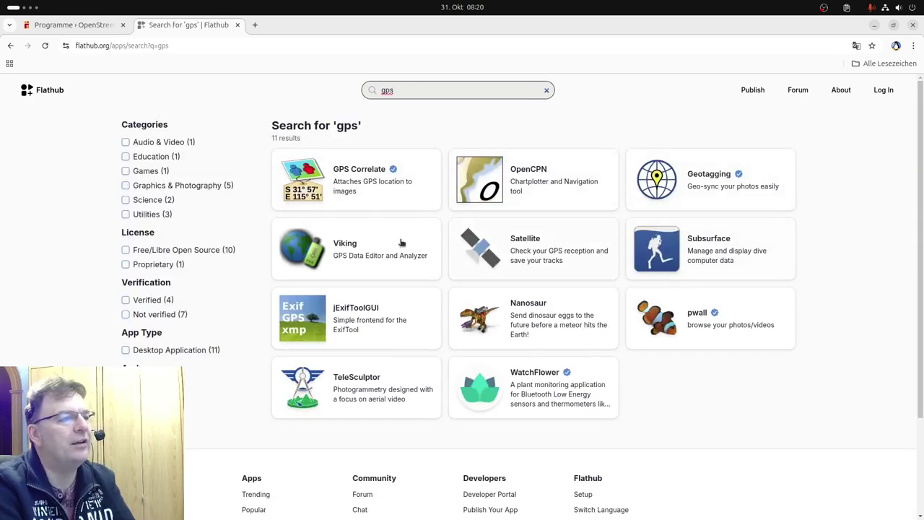
scroll(653, 358, "down", 3)
scroll(653, 359, "up", 3)
left_click(394, 89)
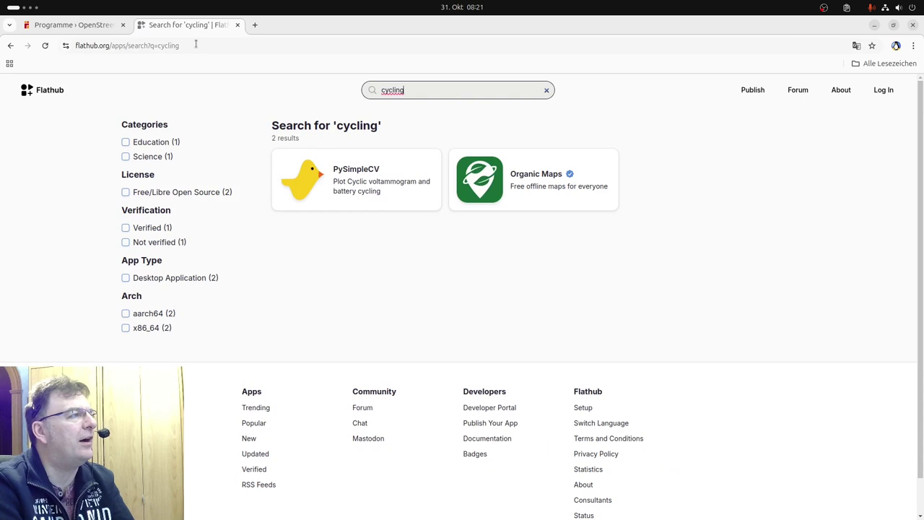
Search the web for "appimage", refine the search to "appimage hub" and open Appimagehub.com.
left_click(195, 45)
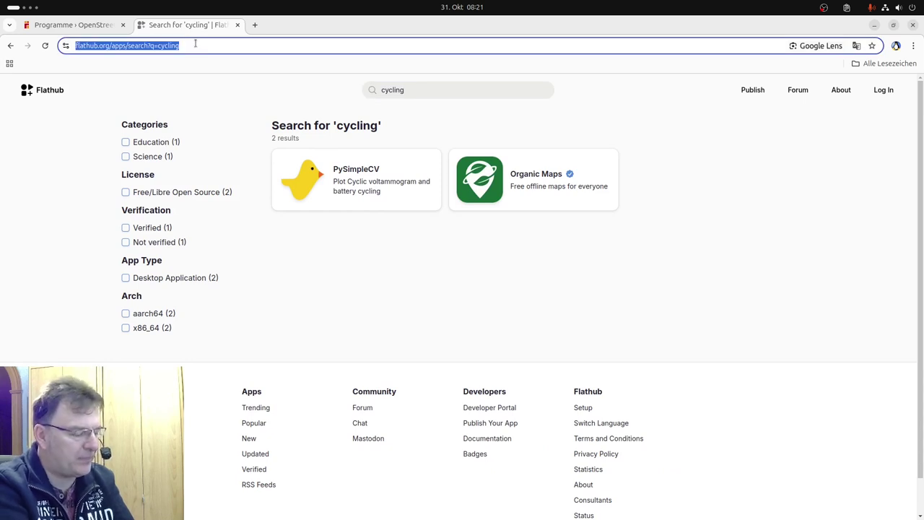
type("appimage")
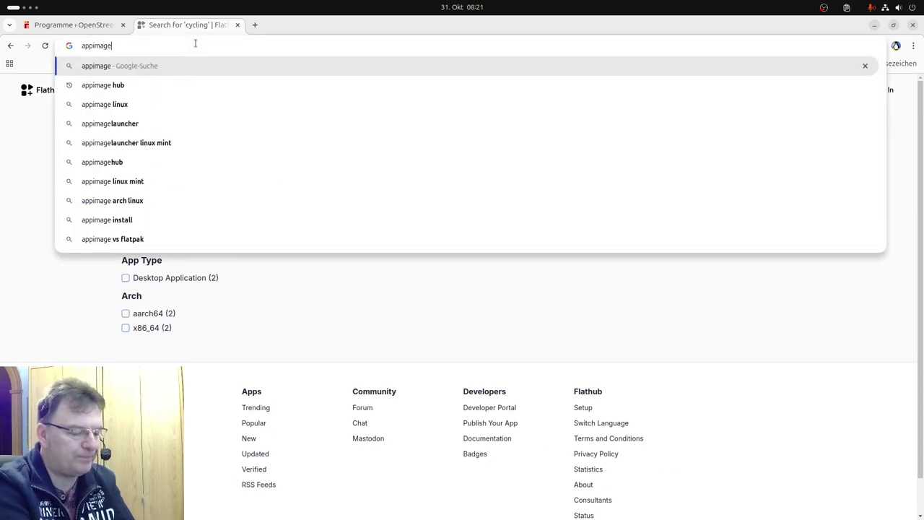
key("Return")
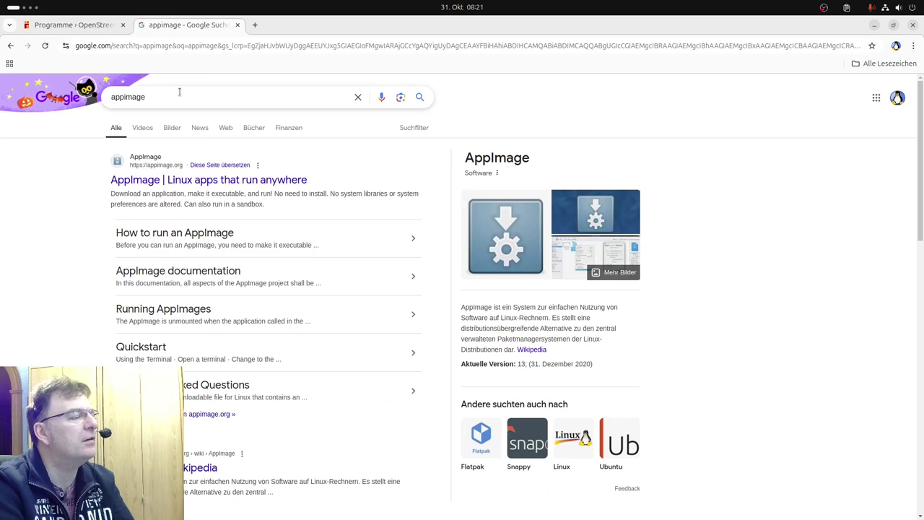
left_click(168, 99)
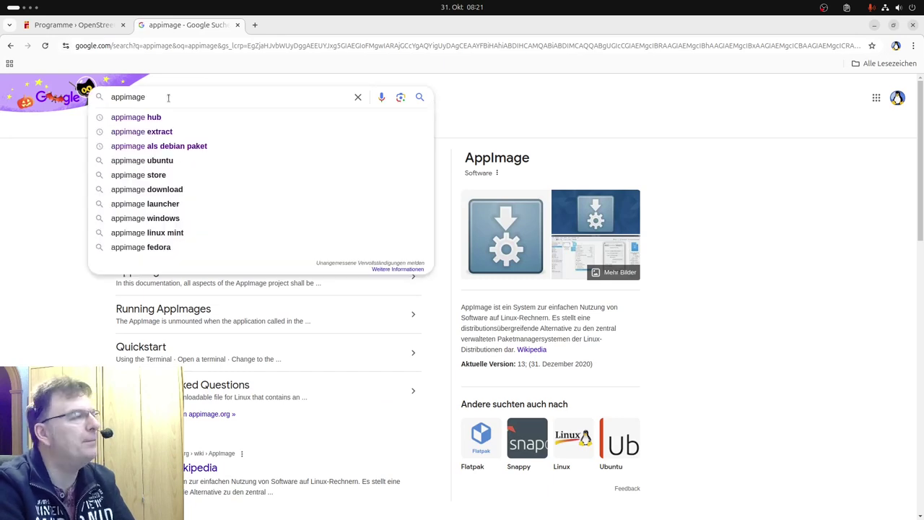
left_click(150, 118)
left_click(187, 218)
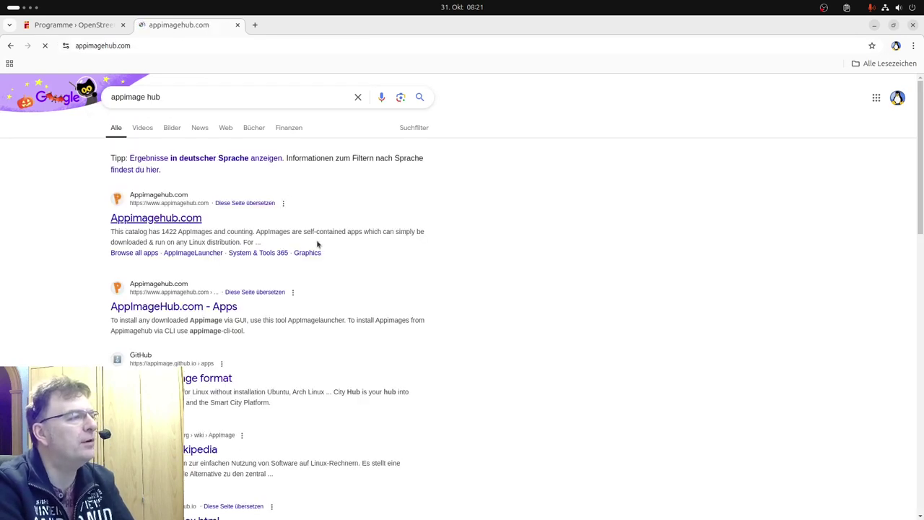